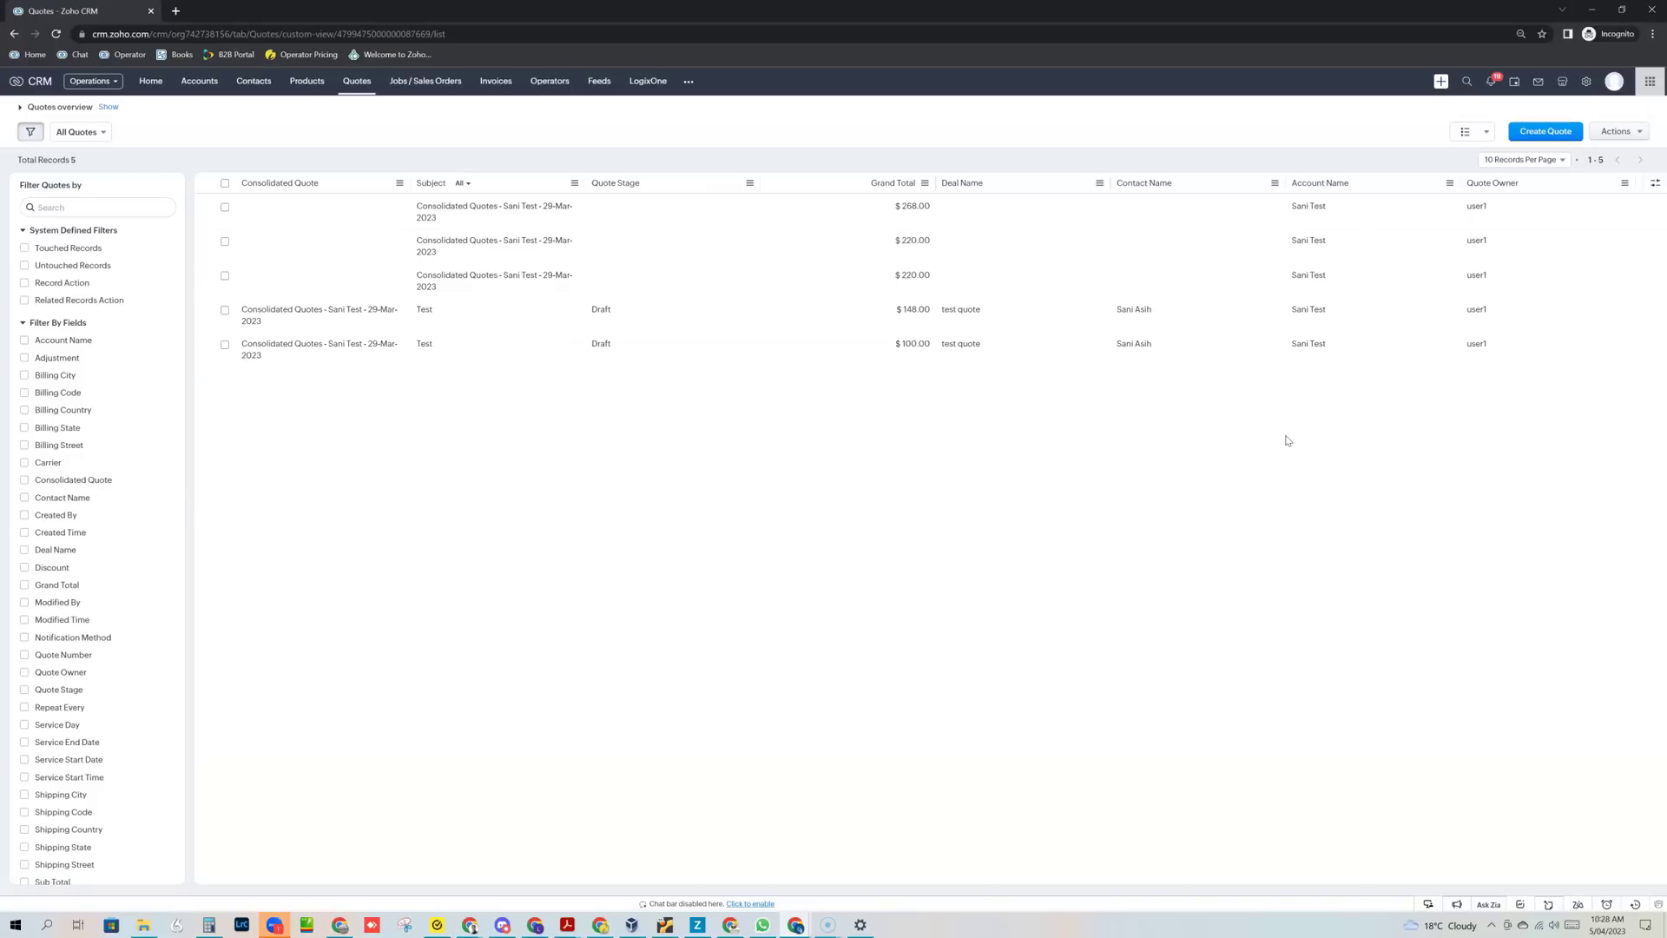
Look over the records and move between the Zoho CRM module tabs.
click(1257, 506)
click(761, 485)
click(763, 485)
click(785, 385)
click(786, 421)
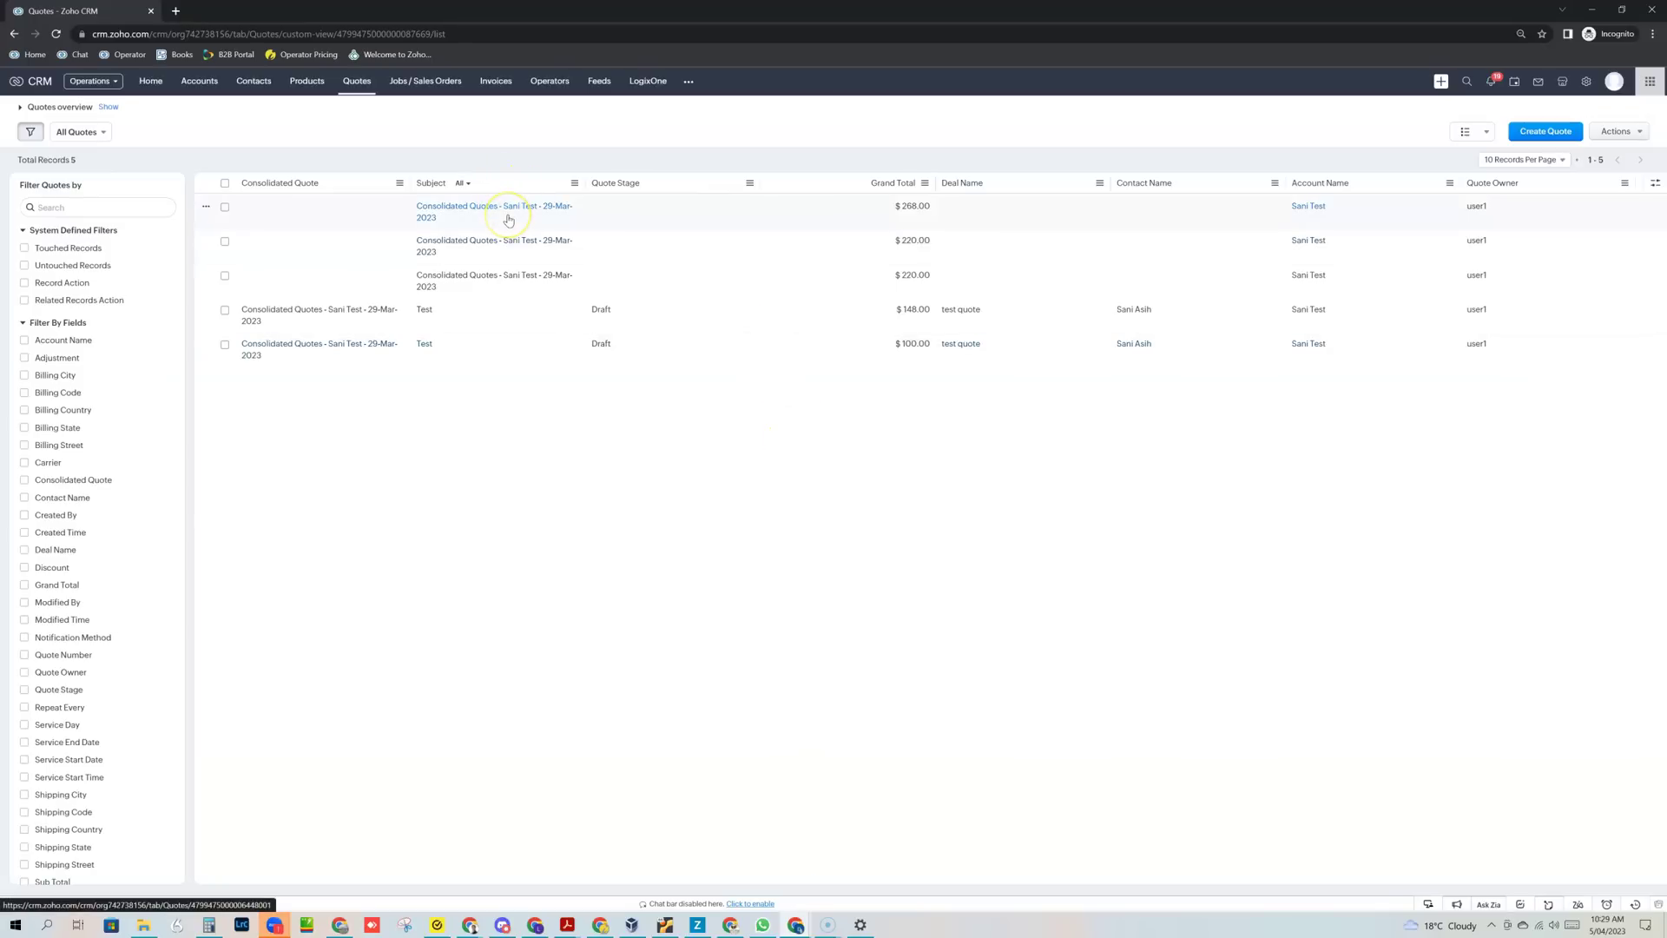
click(351, 85)
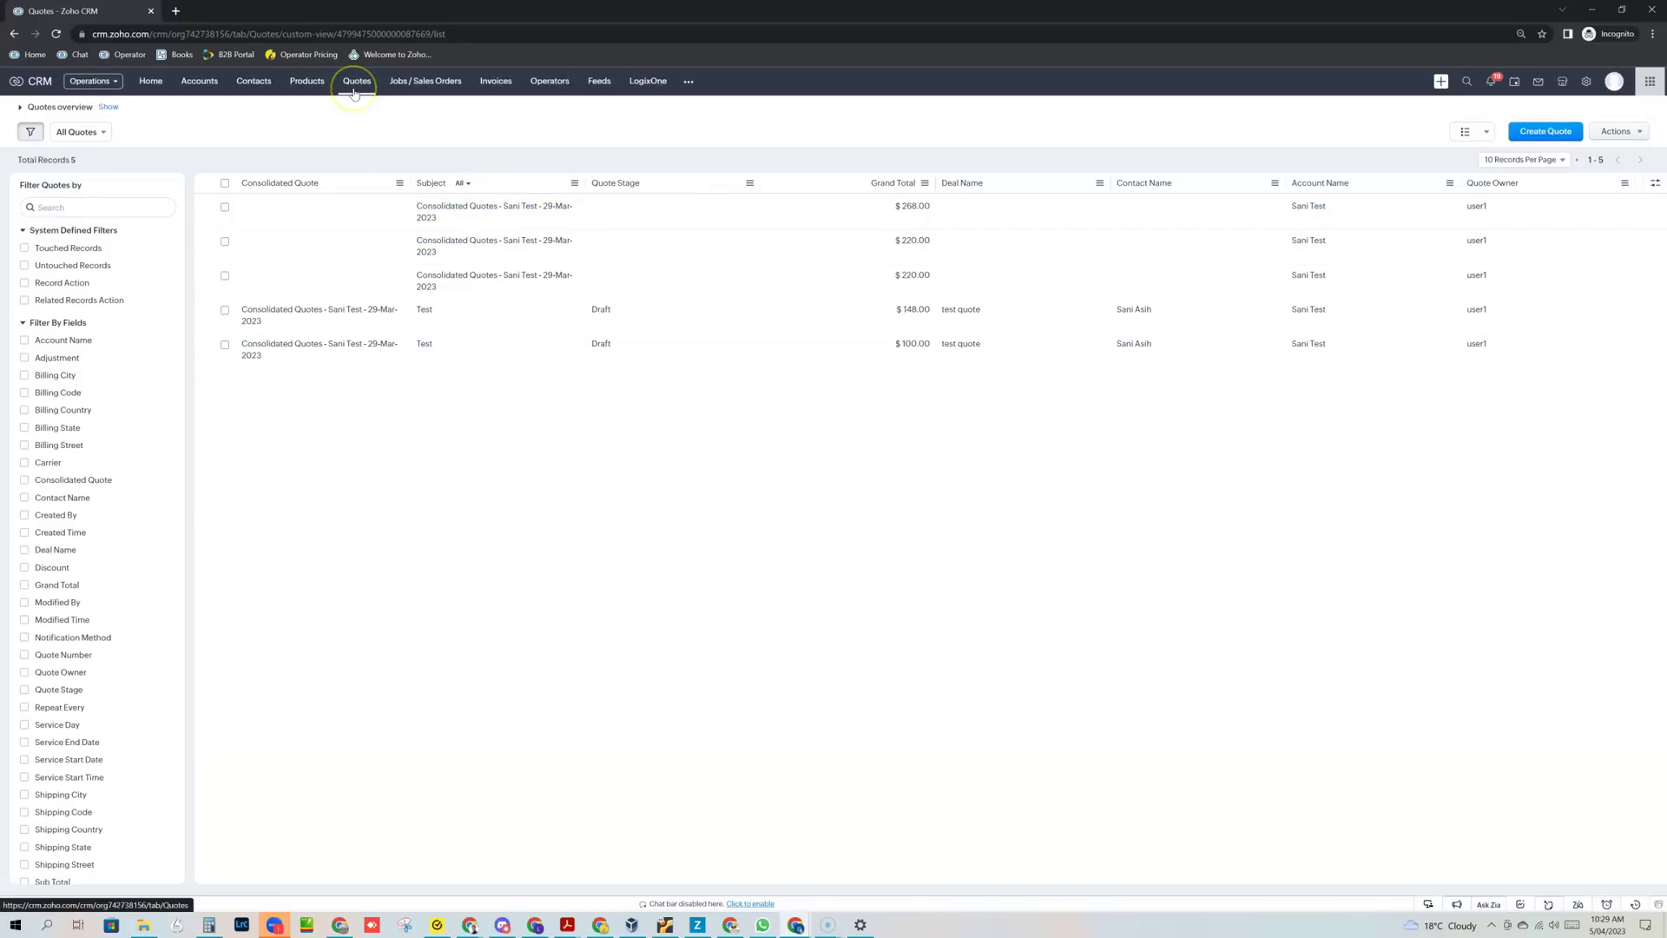
click(422, 84)
click(496, 84)
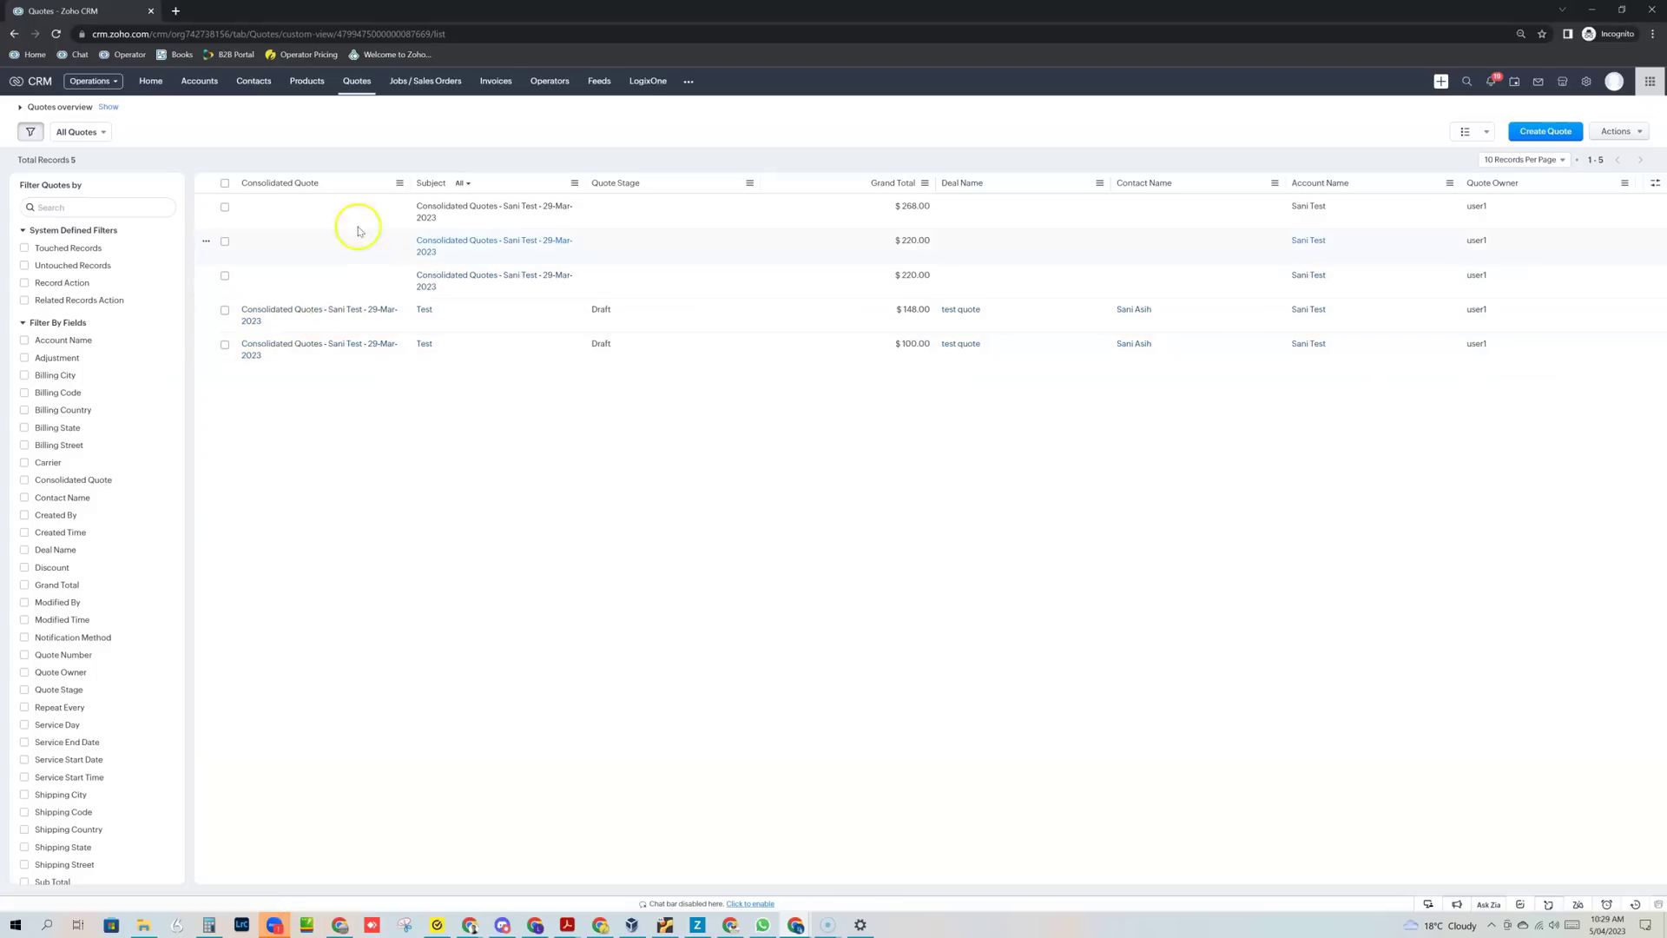
Merge the three unconsolidated Sani Test quotes into one $708.00 consolidated quote.
click(224, 208)
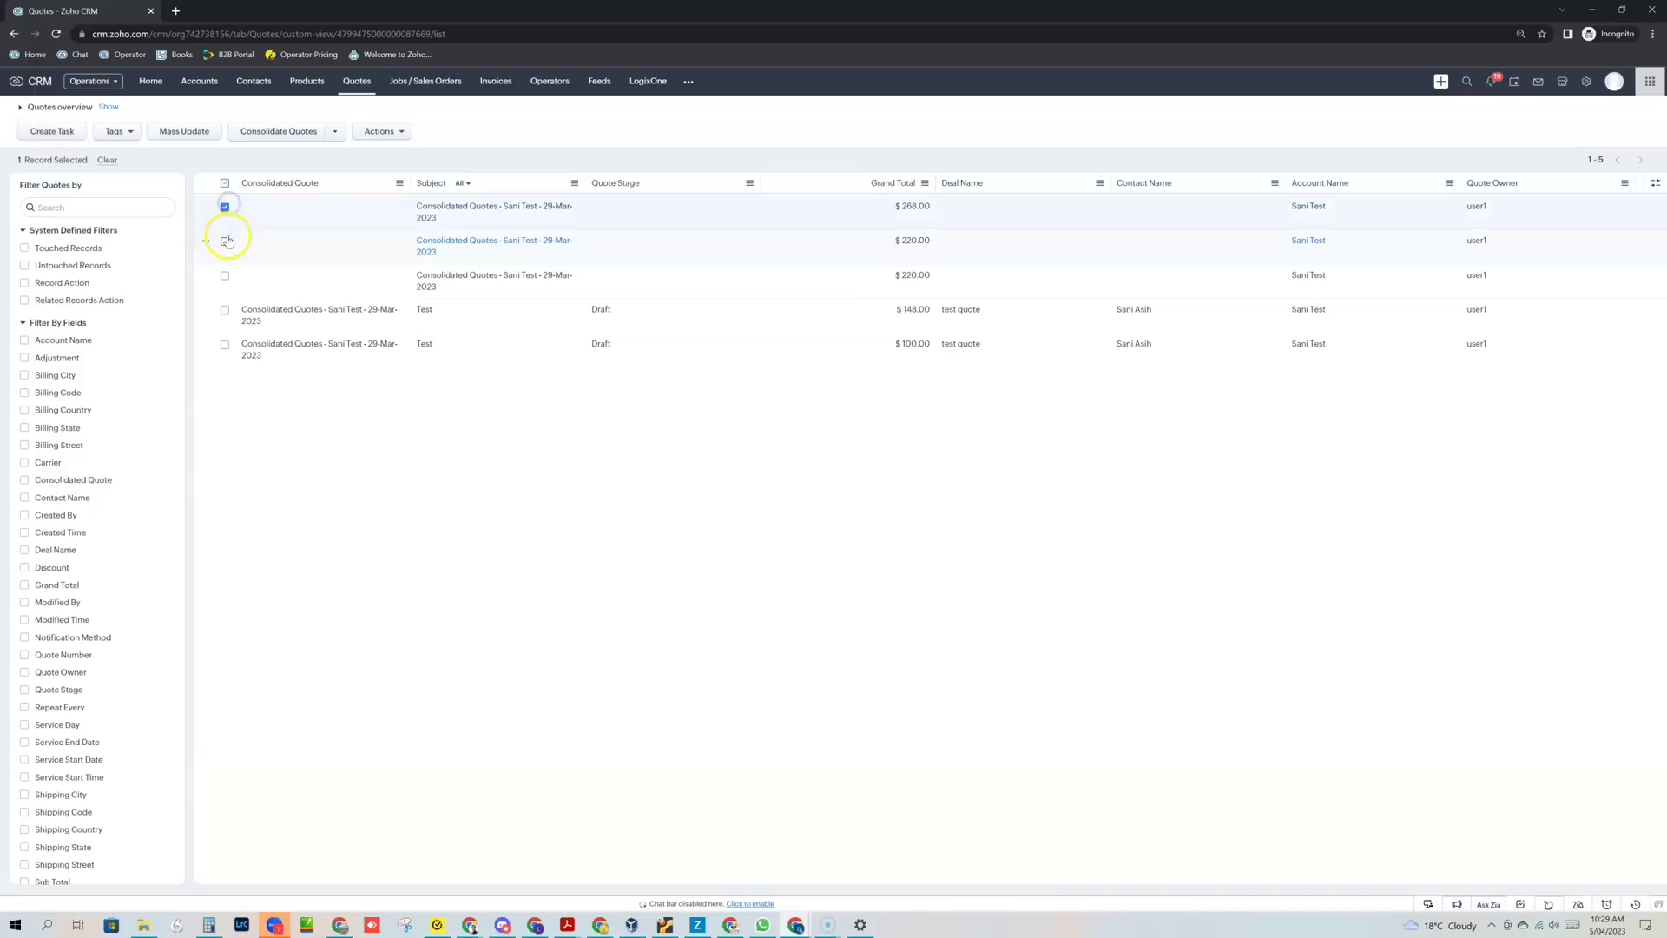
click(225, 241)
click(225, 276)
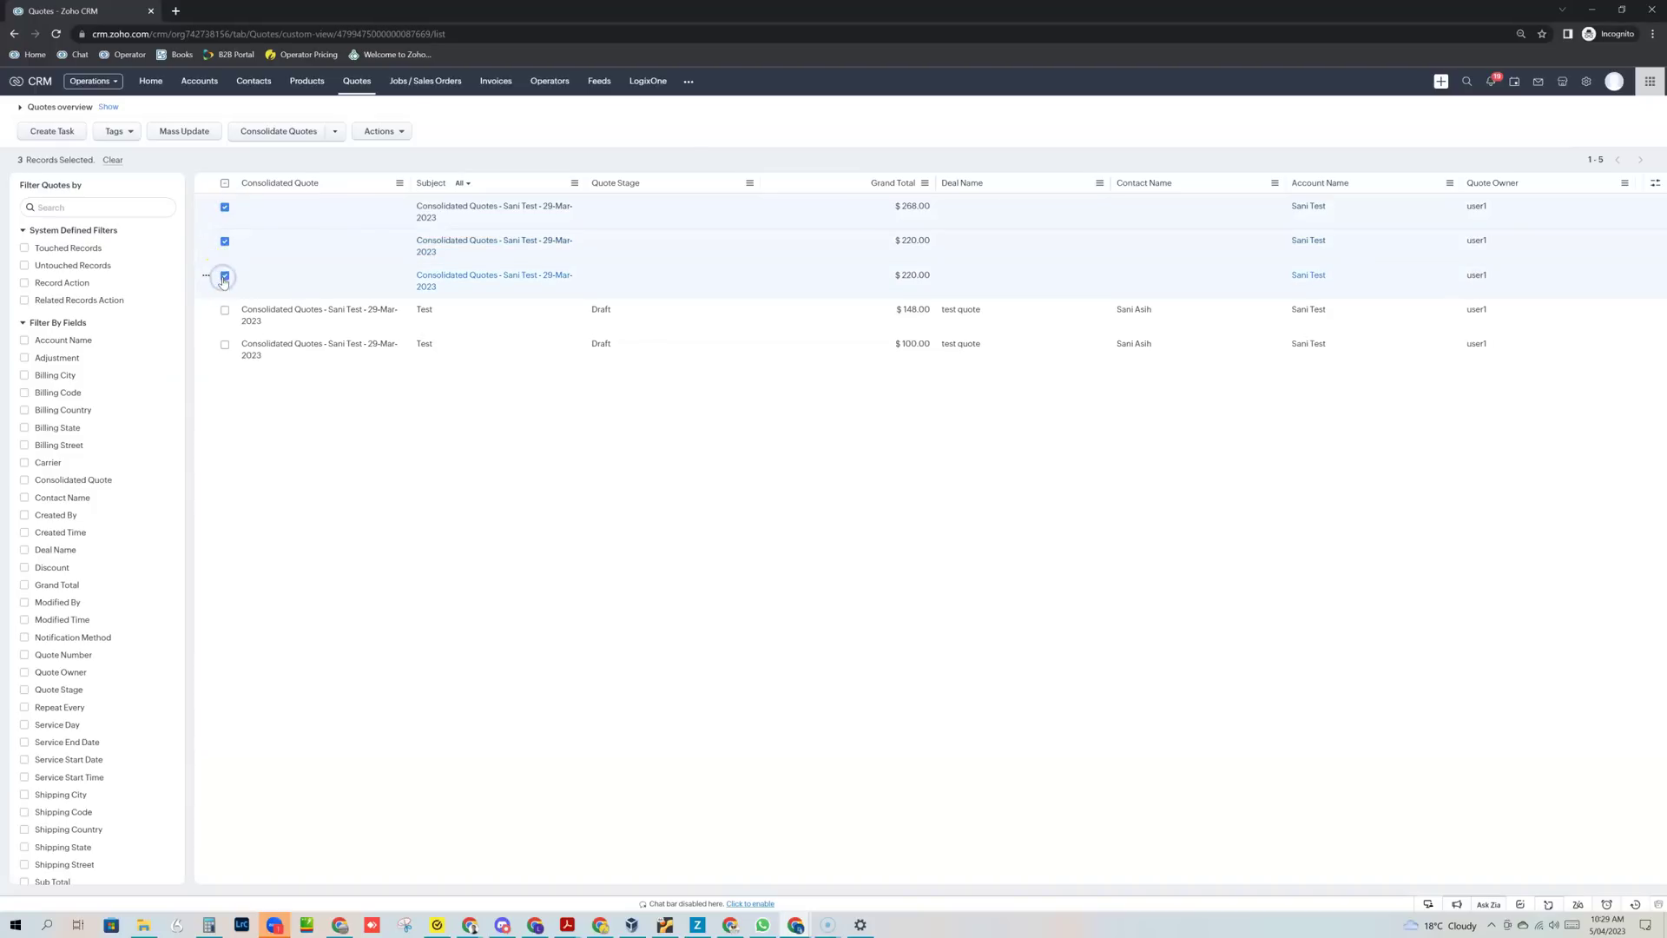
click(276, 132)
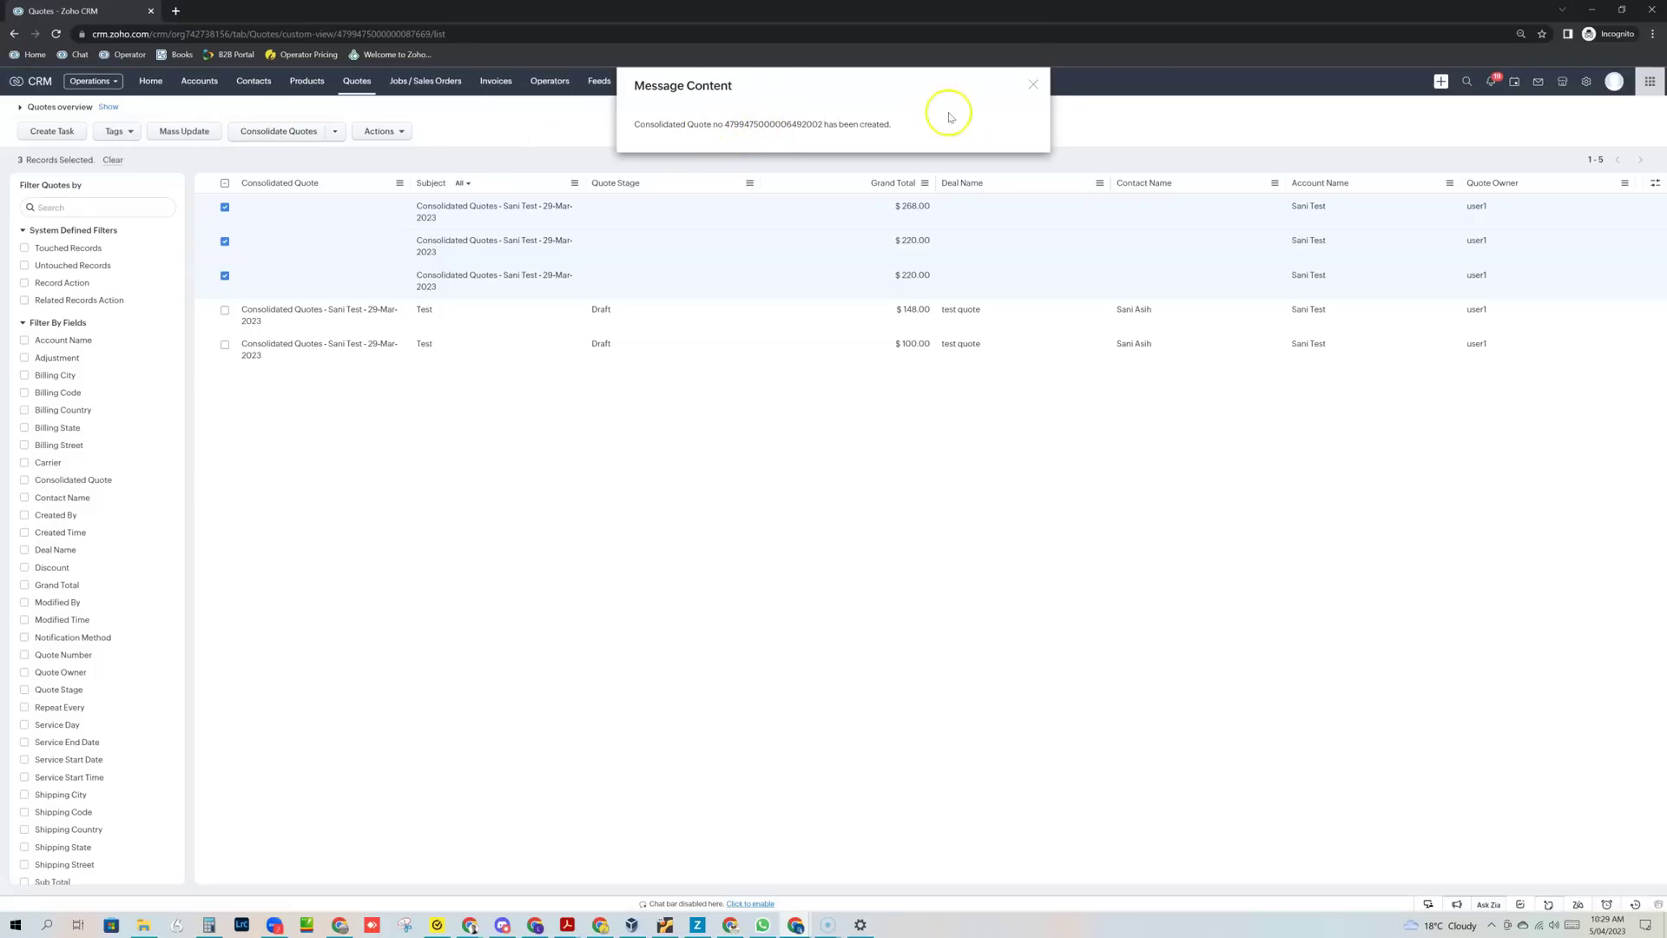
click(1036, 87)
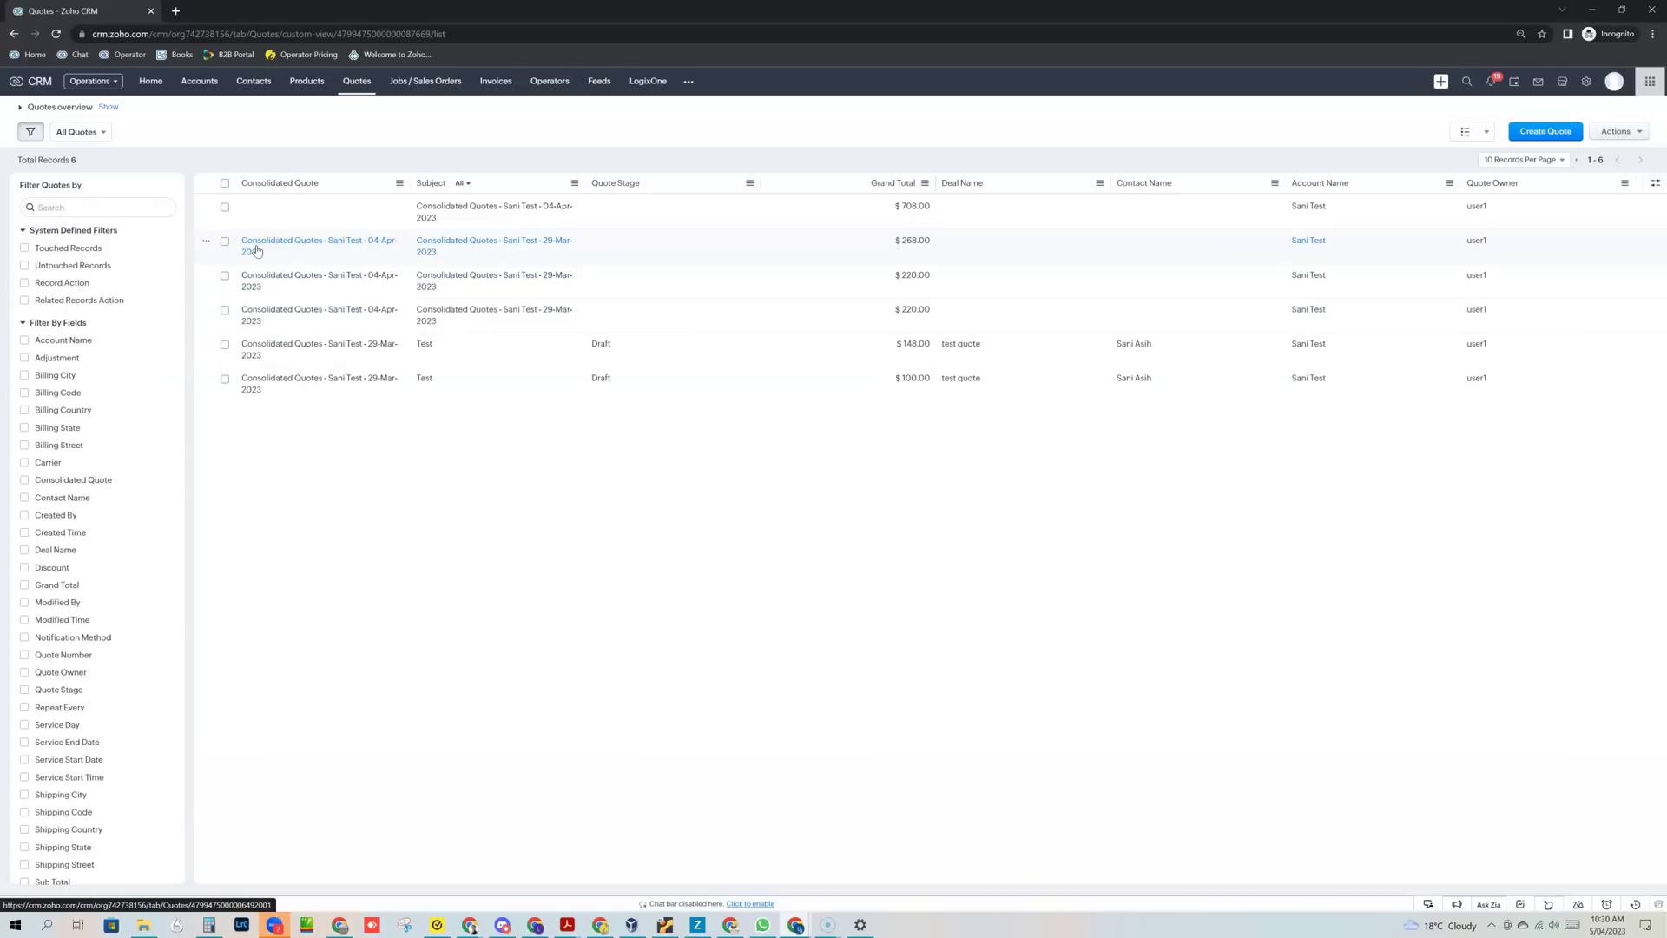
Open a 29-Mar Sani Test quote and follow its link to the 04-Apr-2023 consolidated quote.
click(276, 250)
click(460, 245)
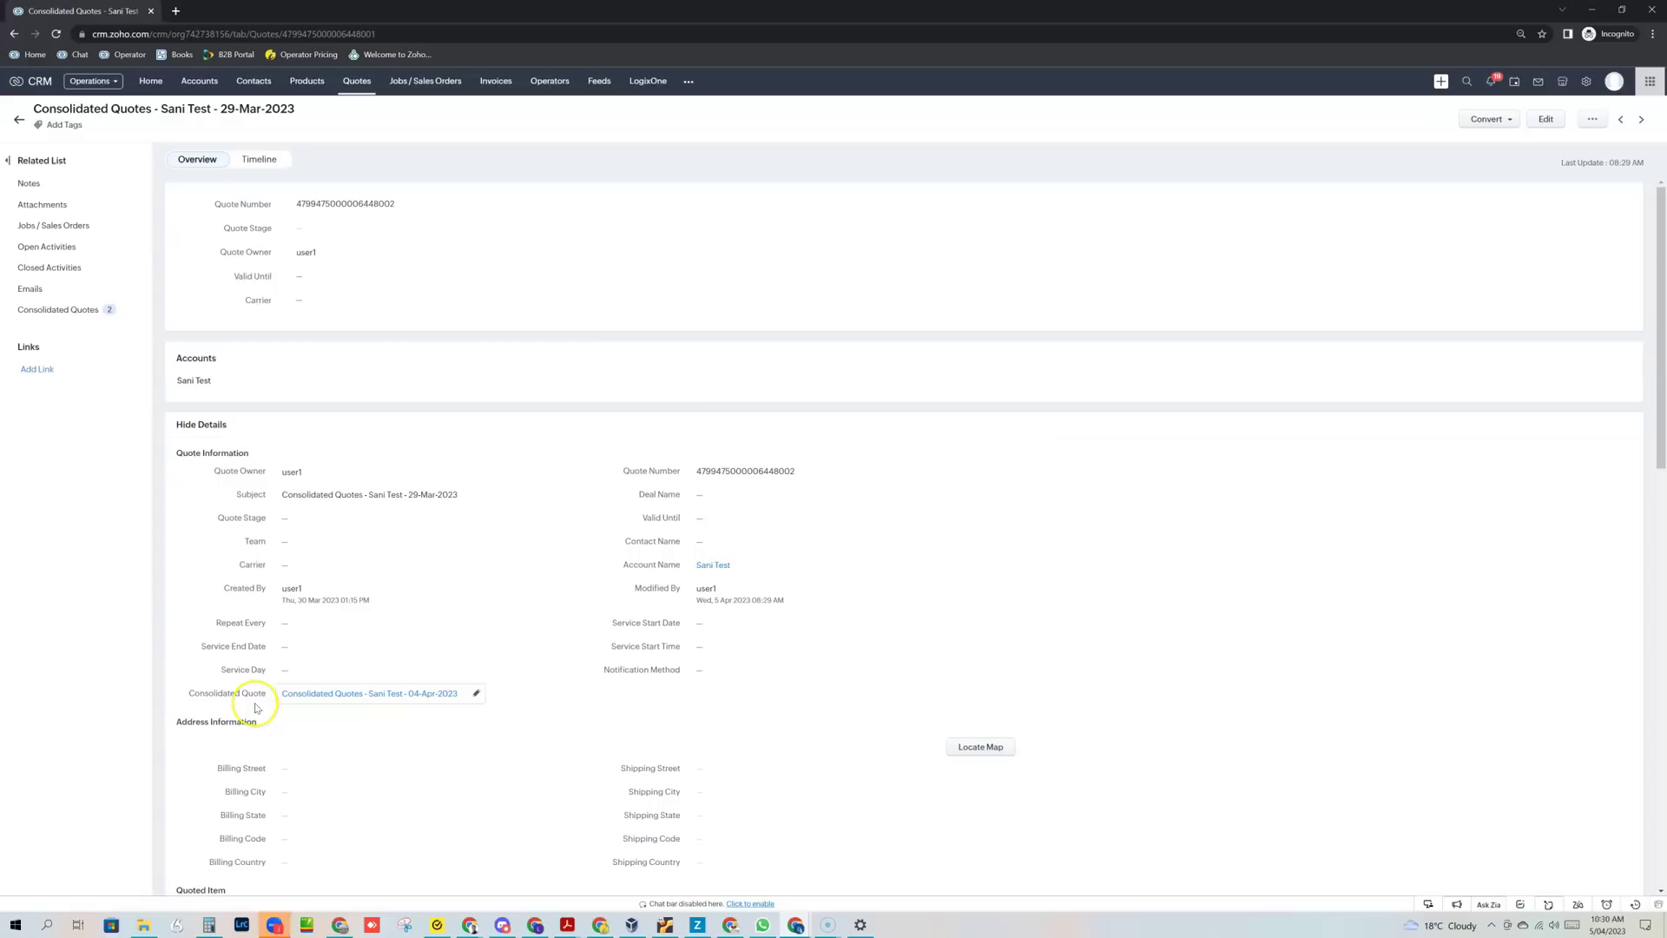
mouse_move(322, 701)
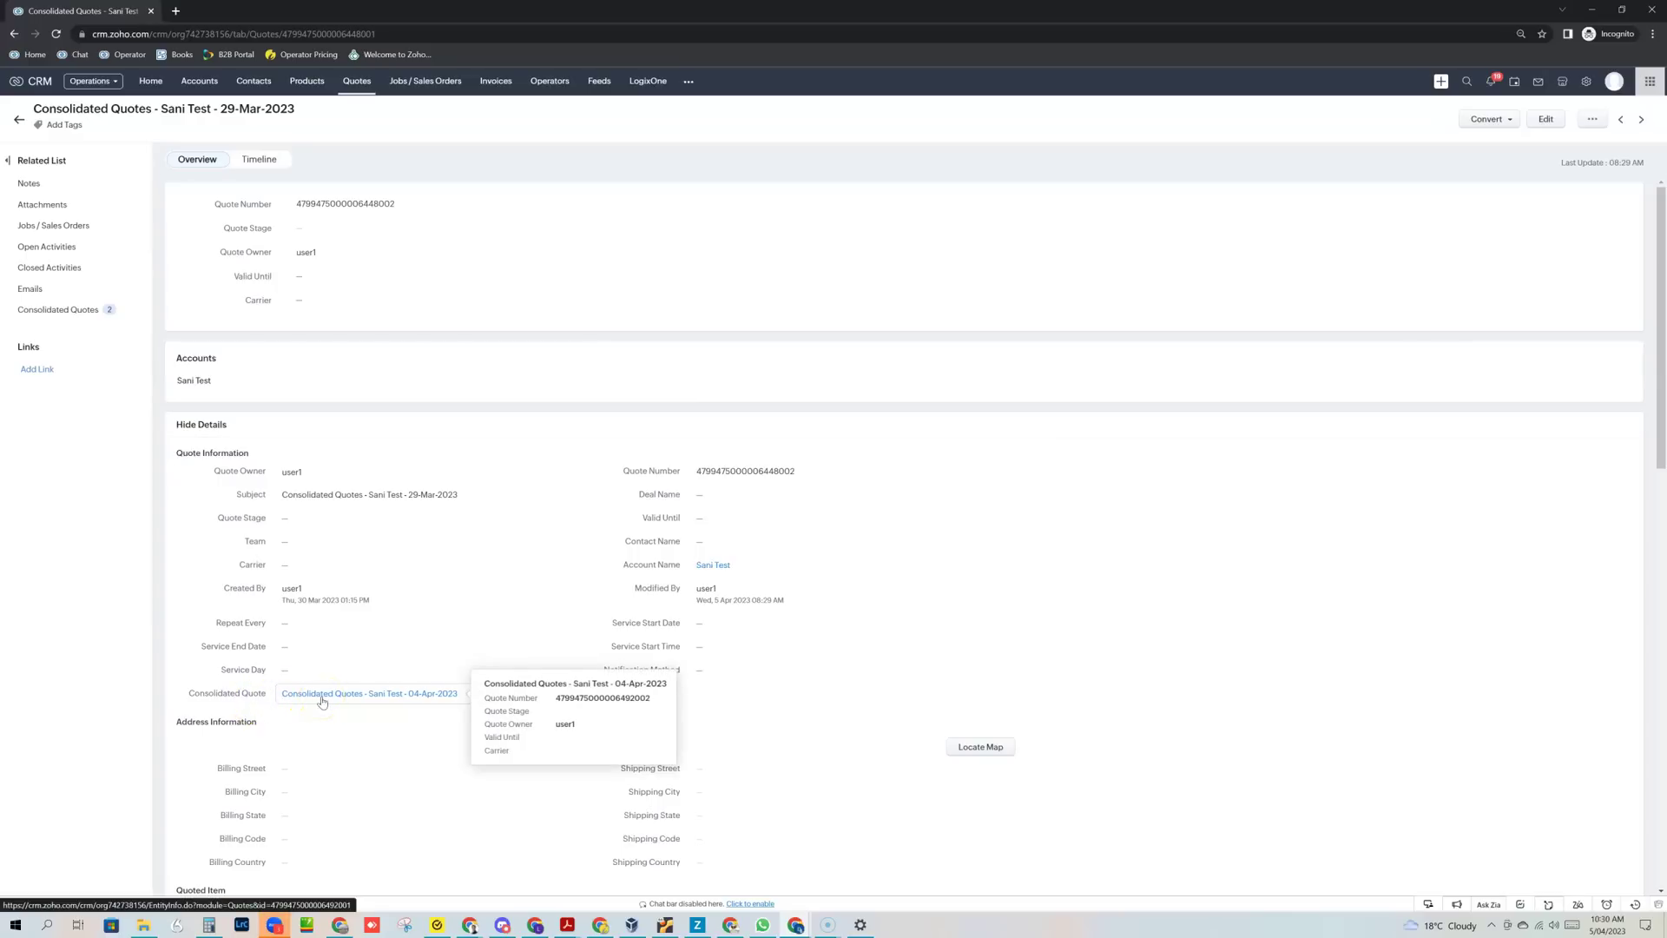
click(333, 695)
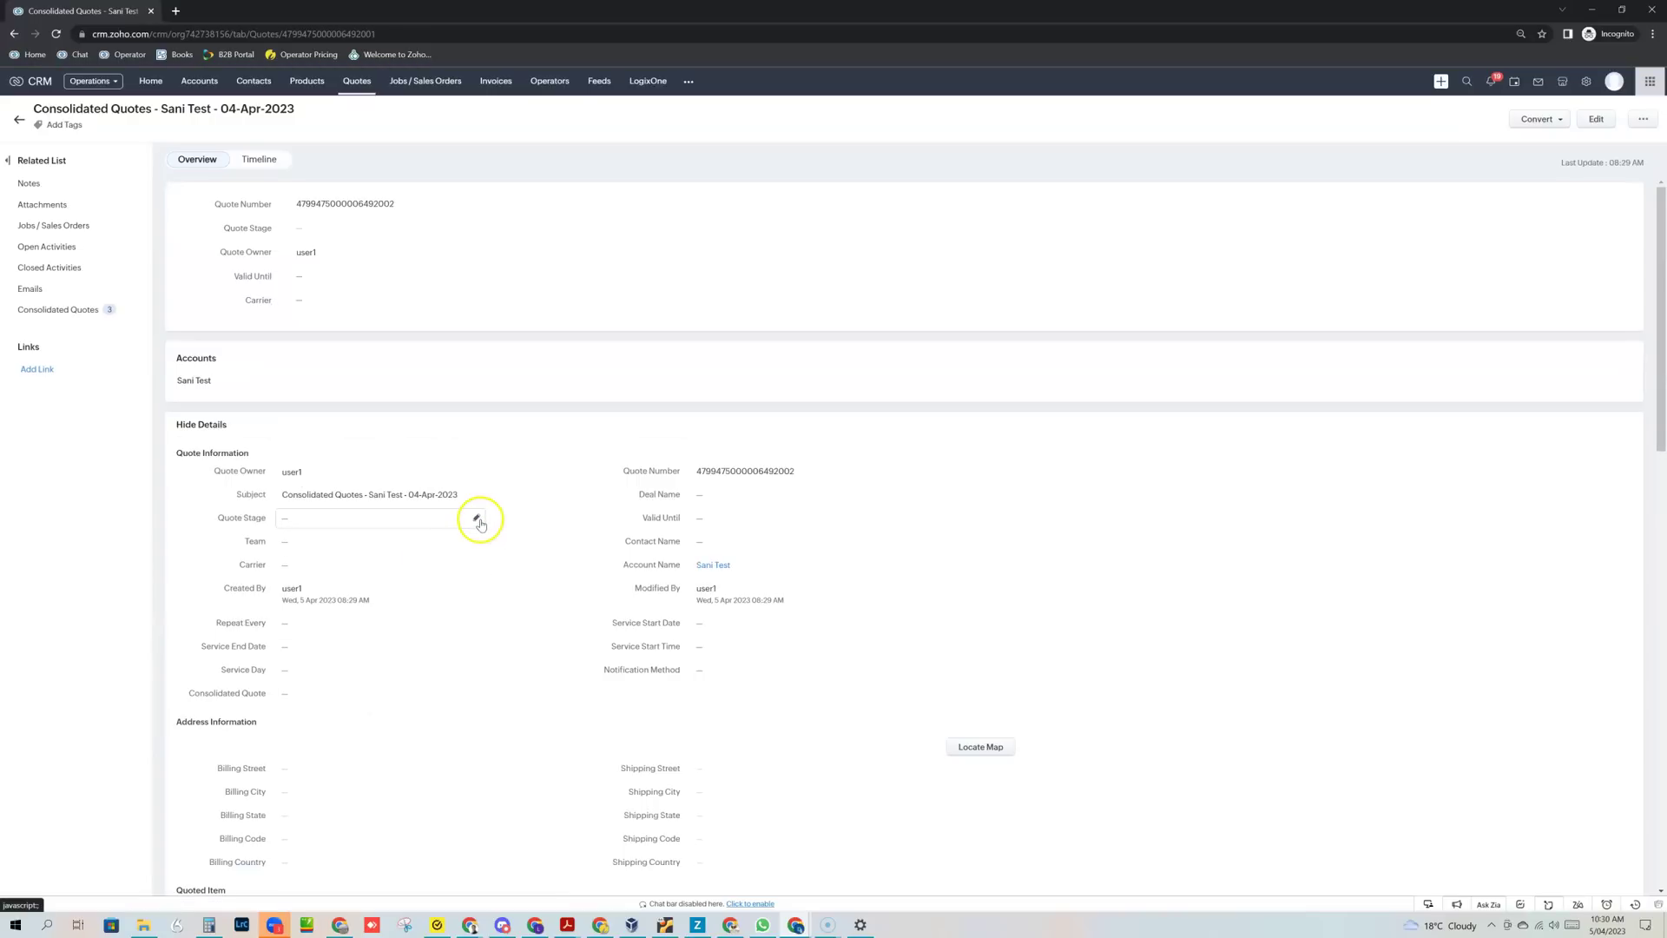
Review the consolidated quote's three linked quotes and its seven quoted items.
scroll(480, 523, down, 3)
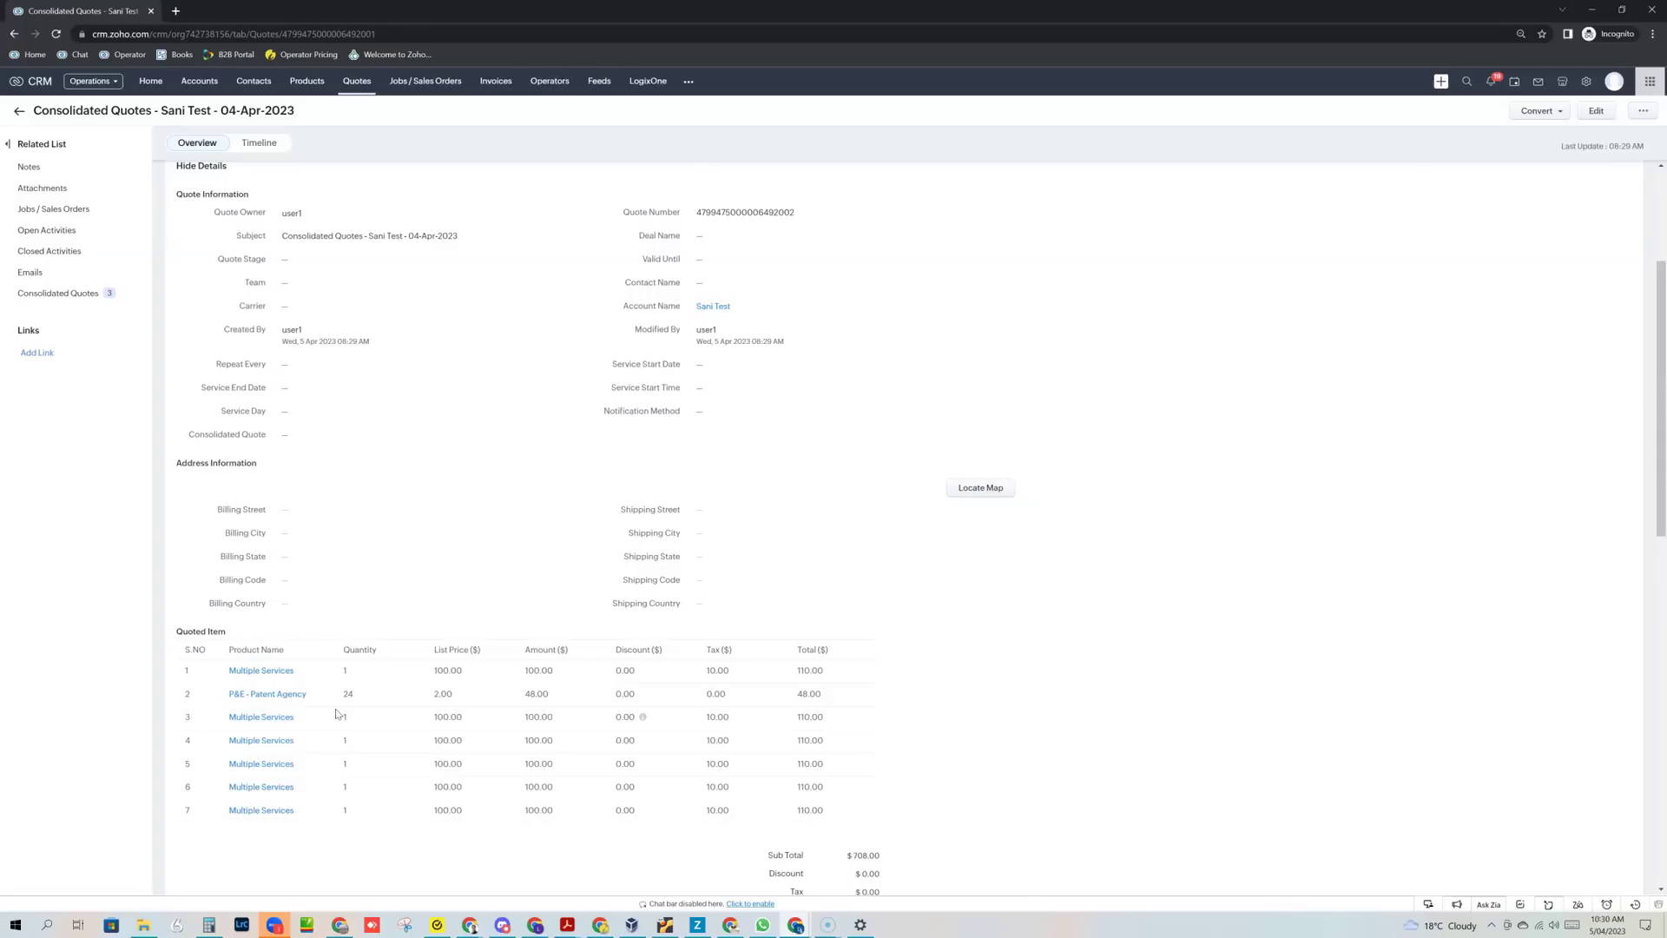
click(47, 295)
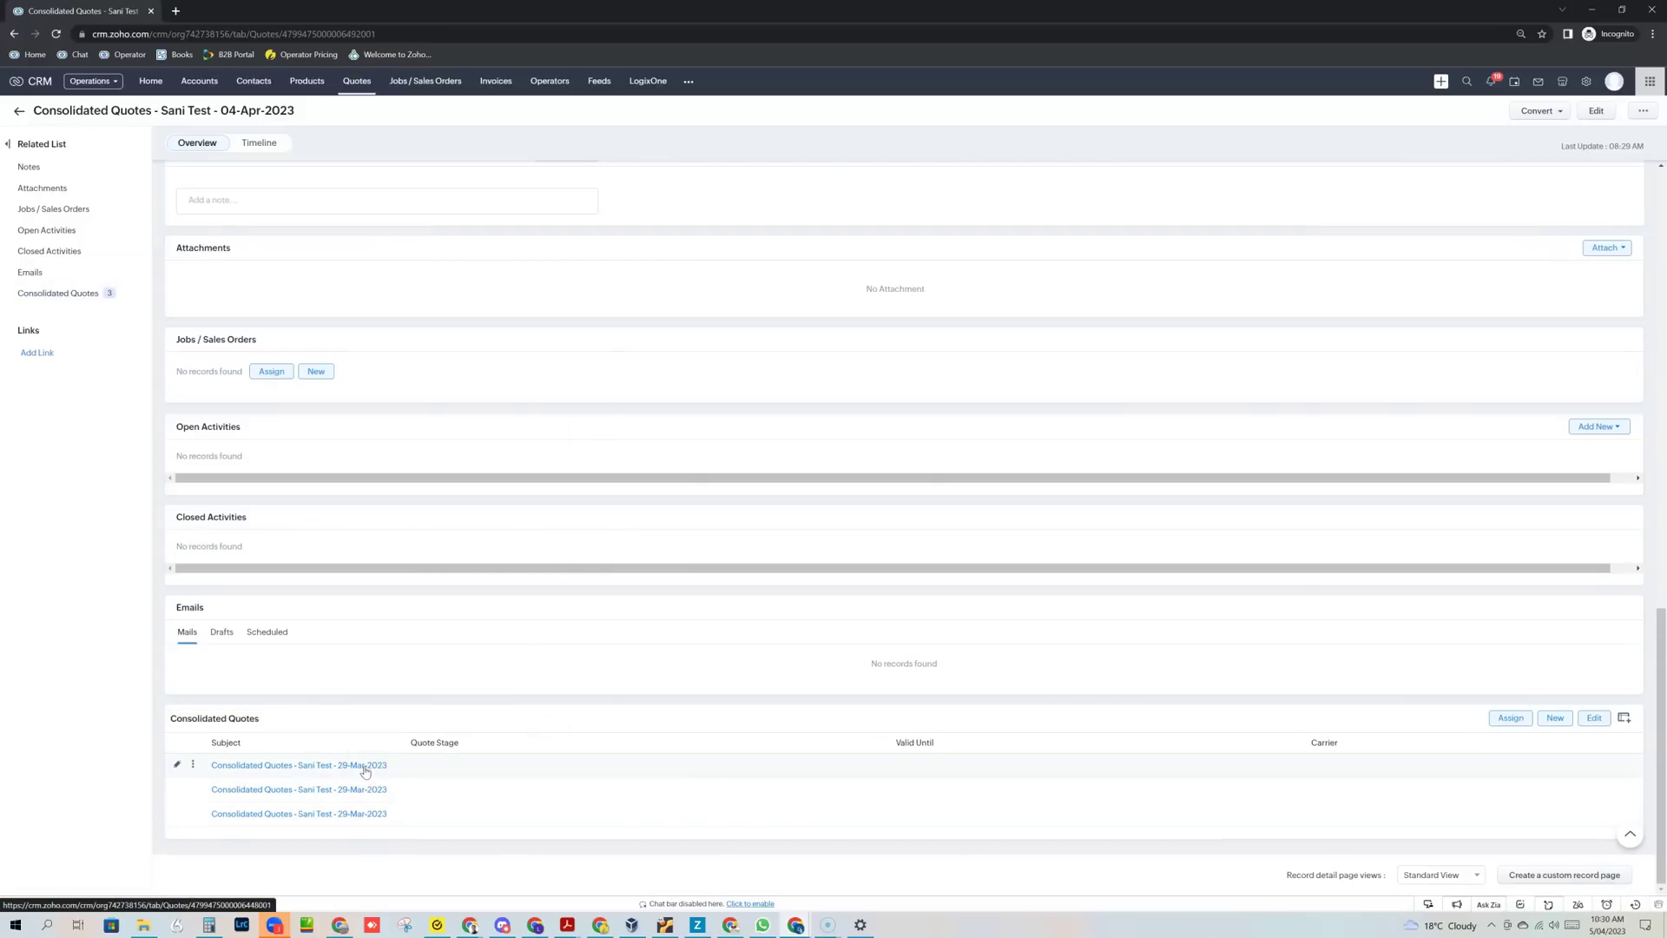
scroll(364, 772, up, 10)
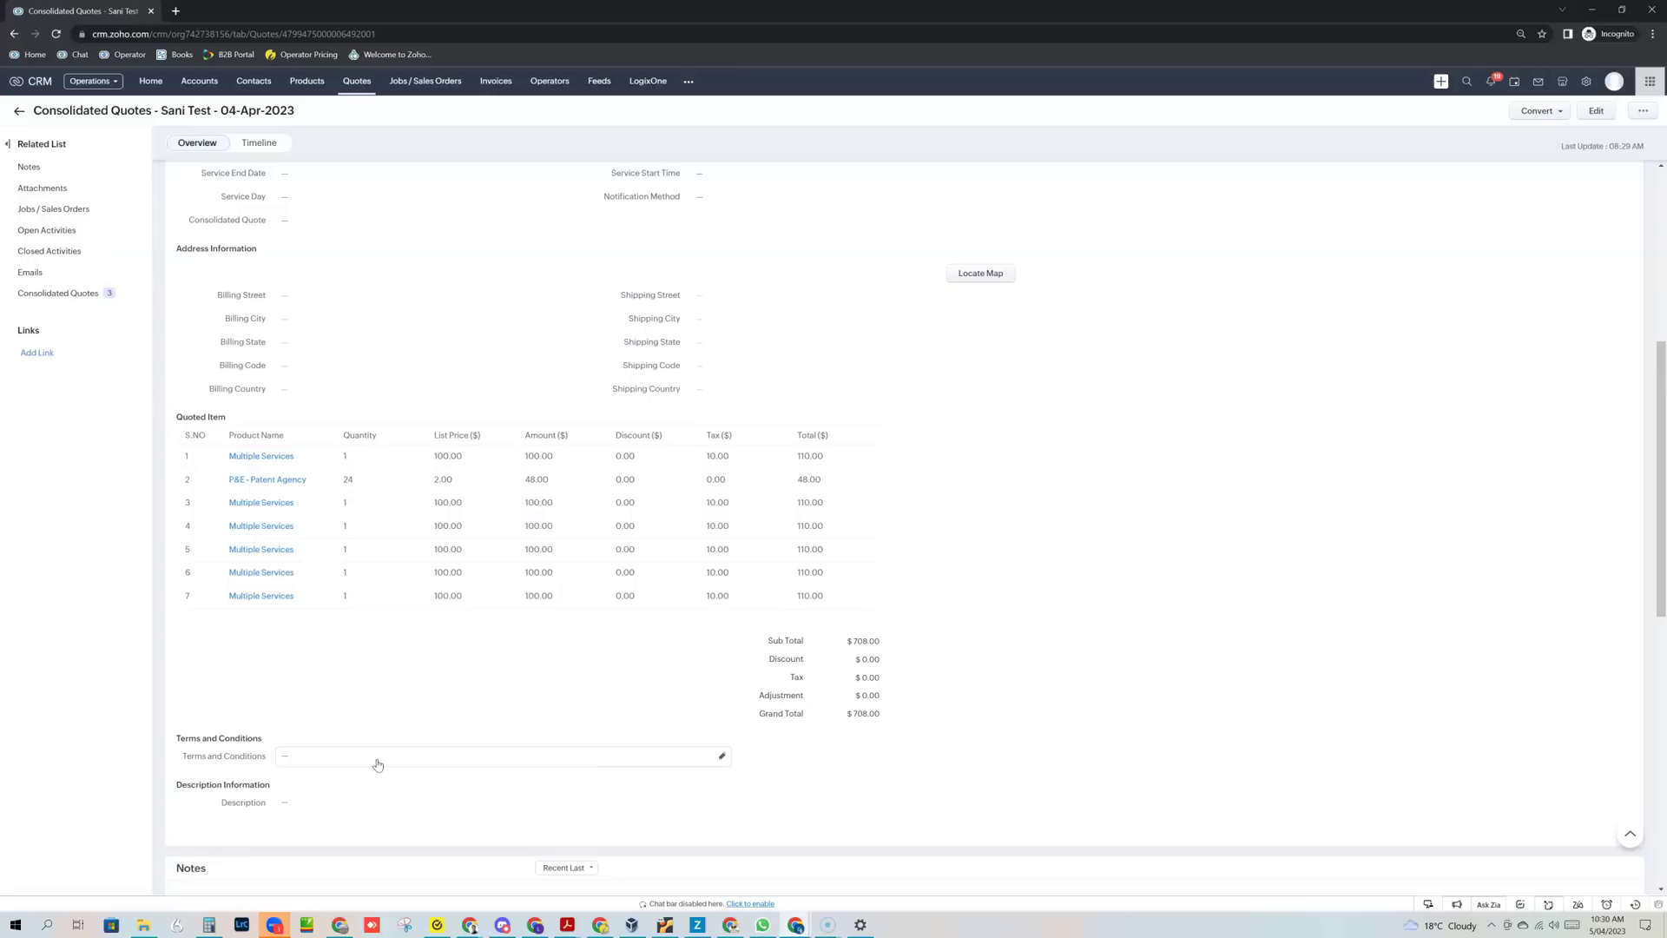
click(387, 722)
Consolidate three ABC Company sales orders, including test sync peter, into a $101.10 order dated 04-Apr-2023.
click(422, 83)
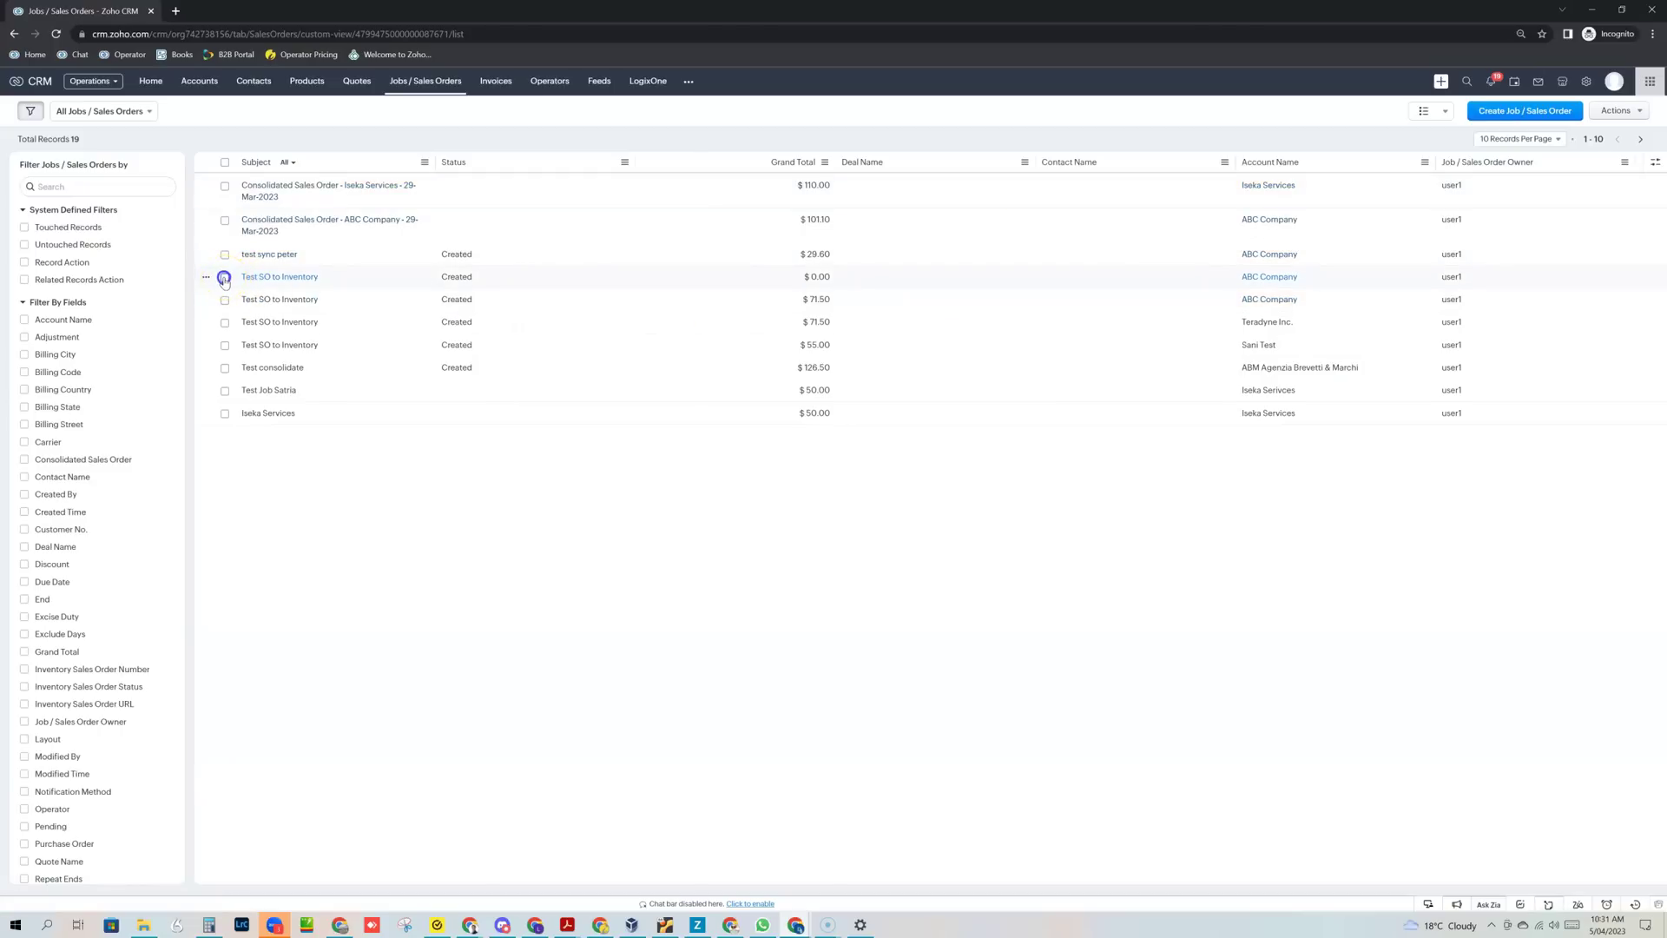
click(224, 278)
click(224, 300)
click(226, 322)
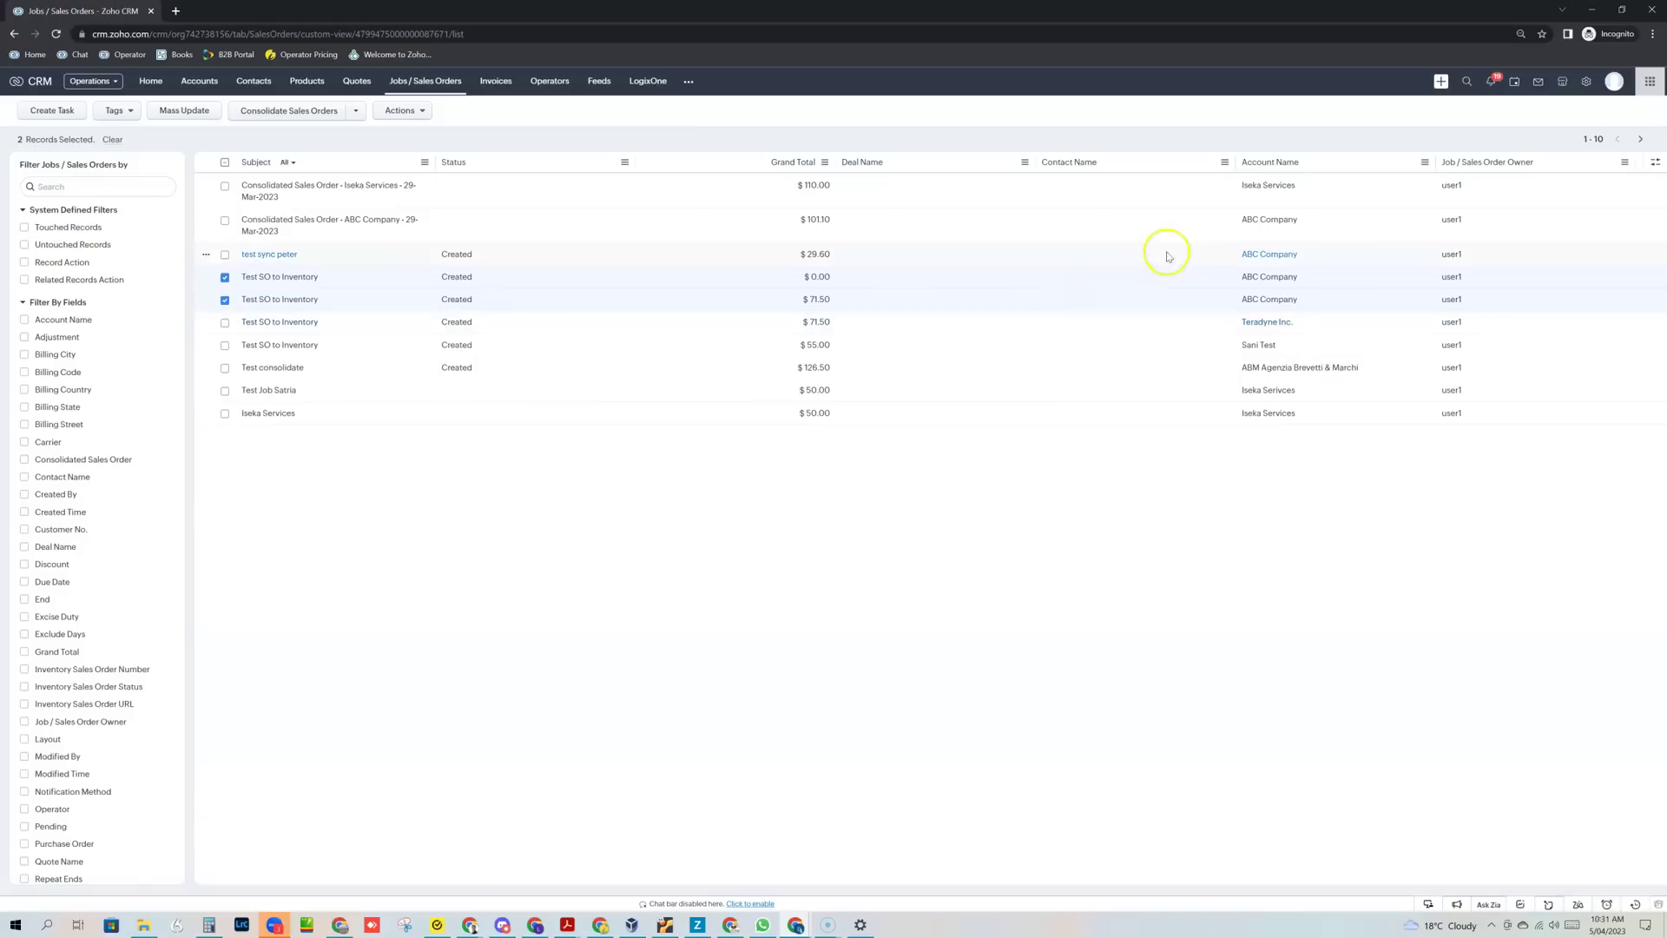
click(226, 256)
click(298, 110)
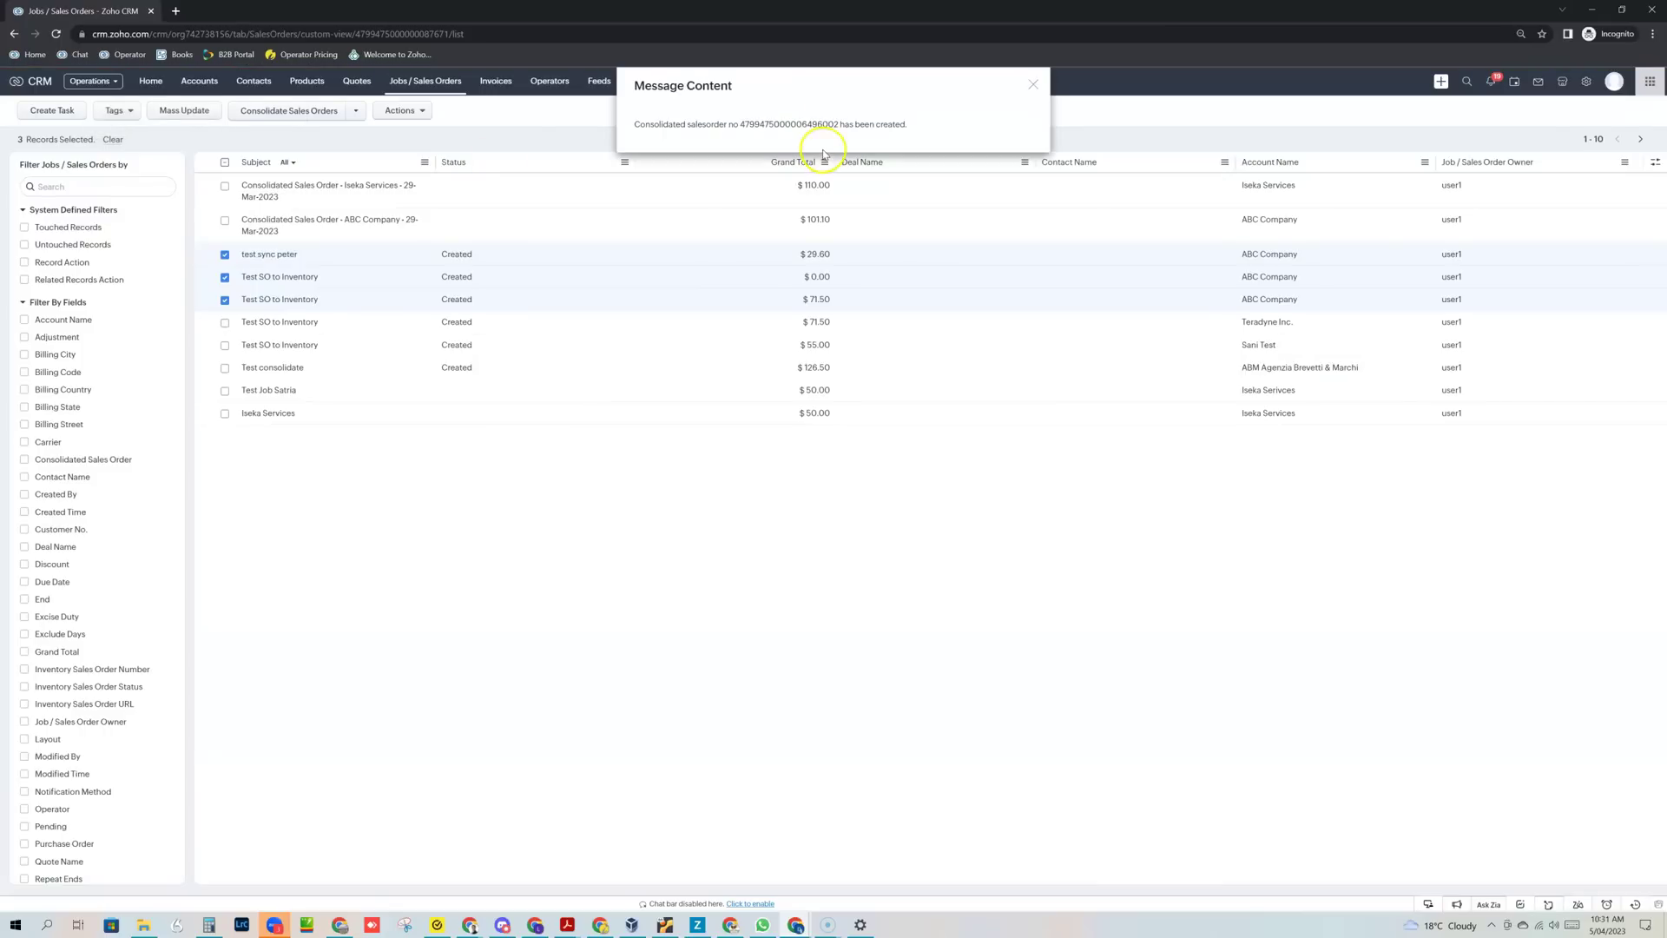
click(1035, 84)
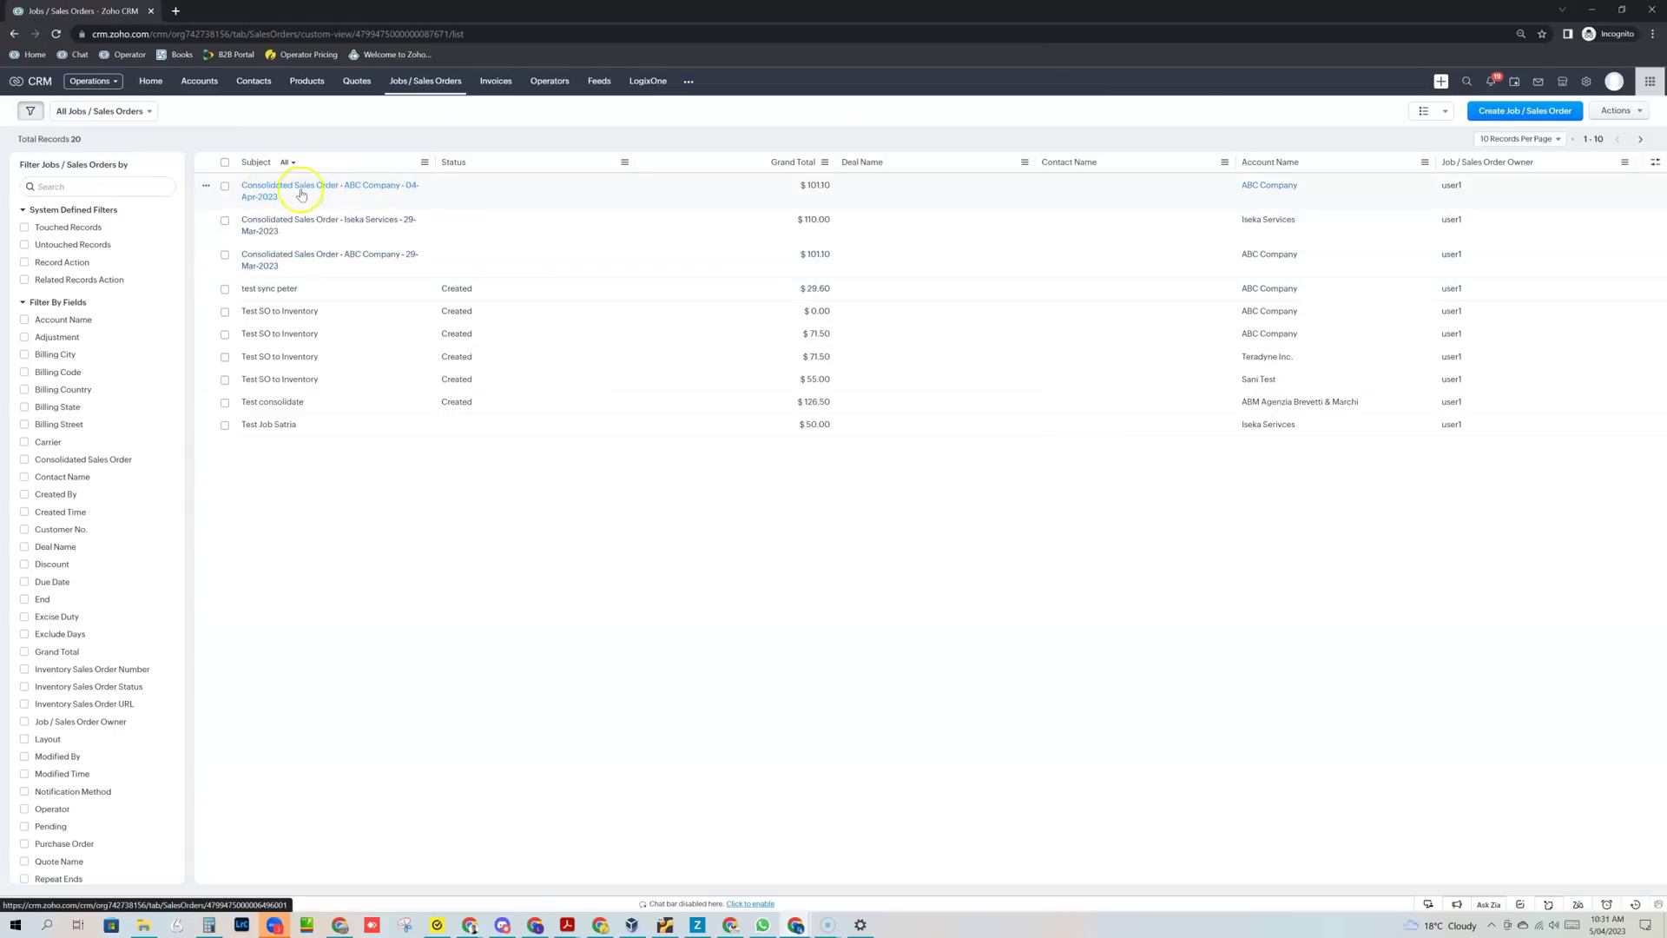
Open the ABC Company consolidated order, check its merged orders, and save subject 'Consolidated Sales Order - ABC Company - 04-Apr-2023'.
click(271, 192)
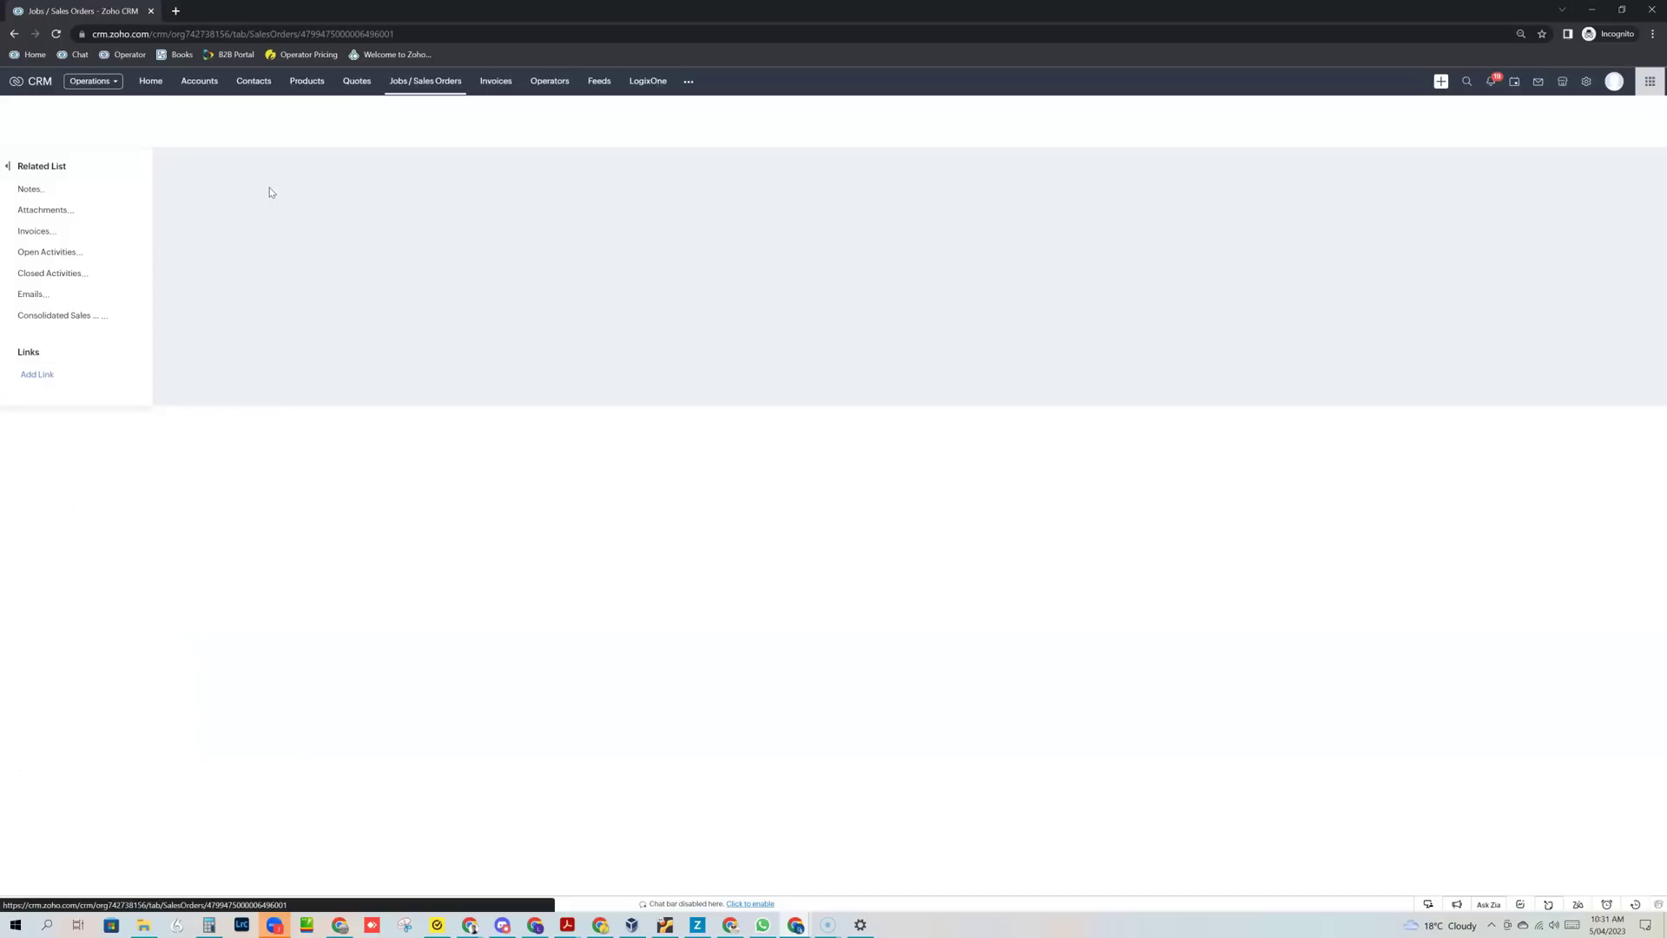
scroll(571, 427, down, 6)
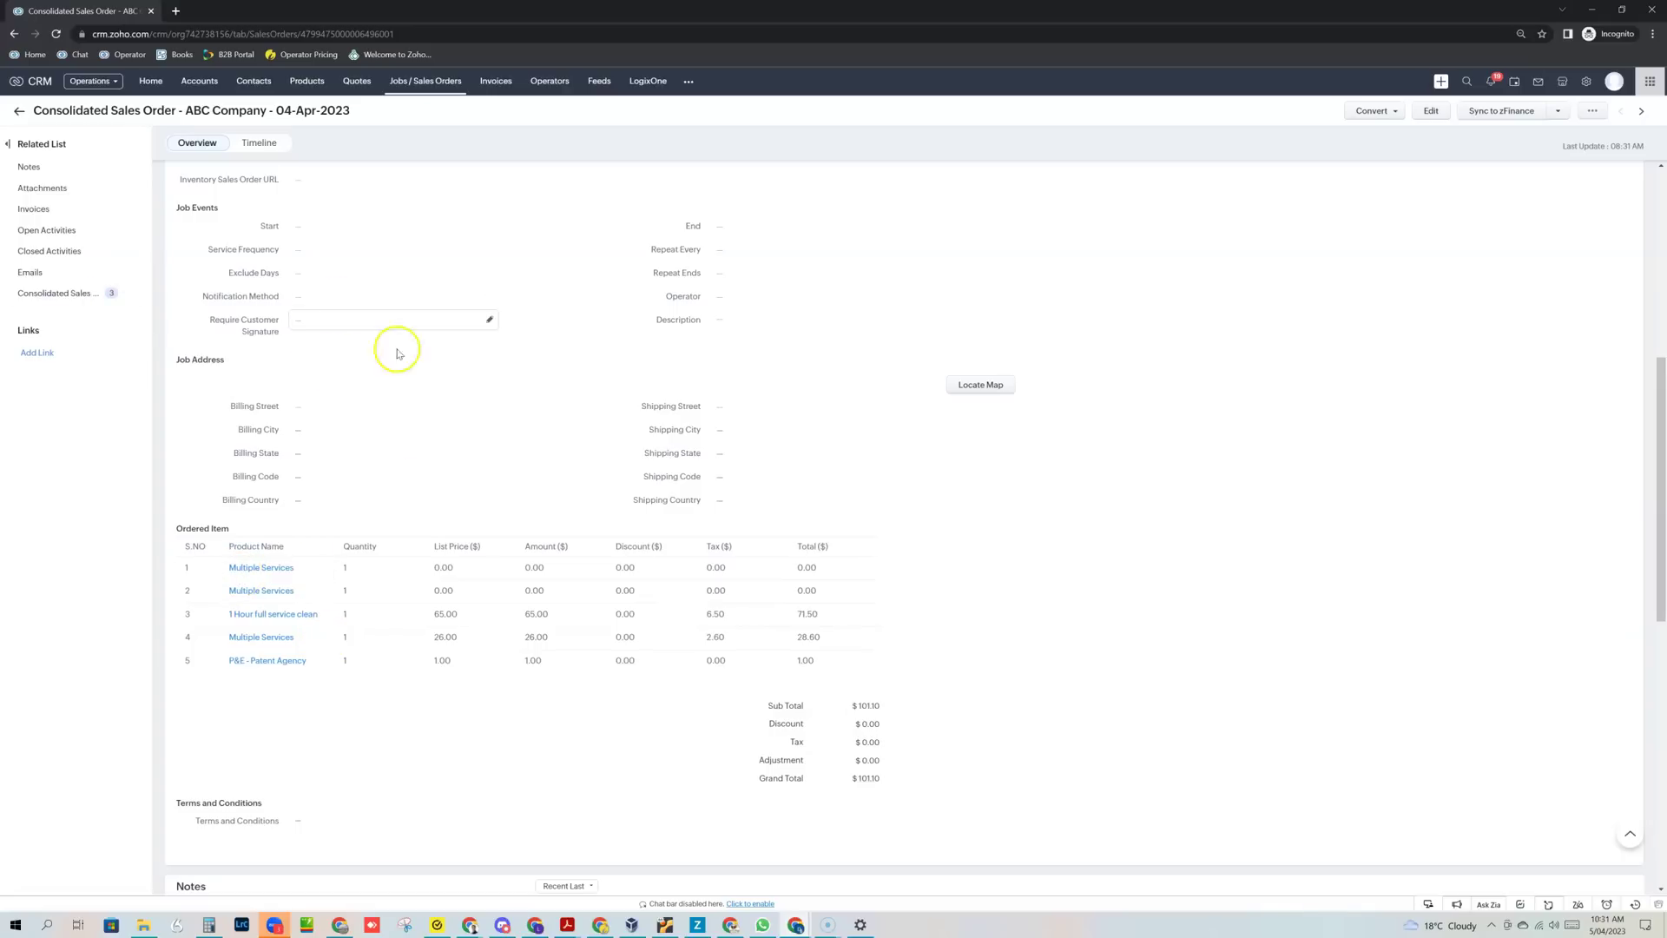
click(62, 295)
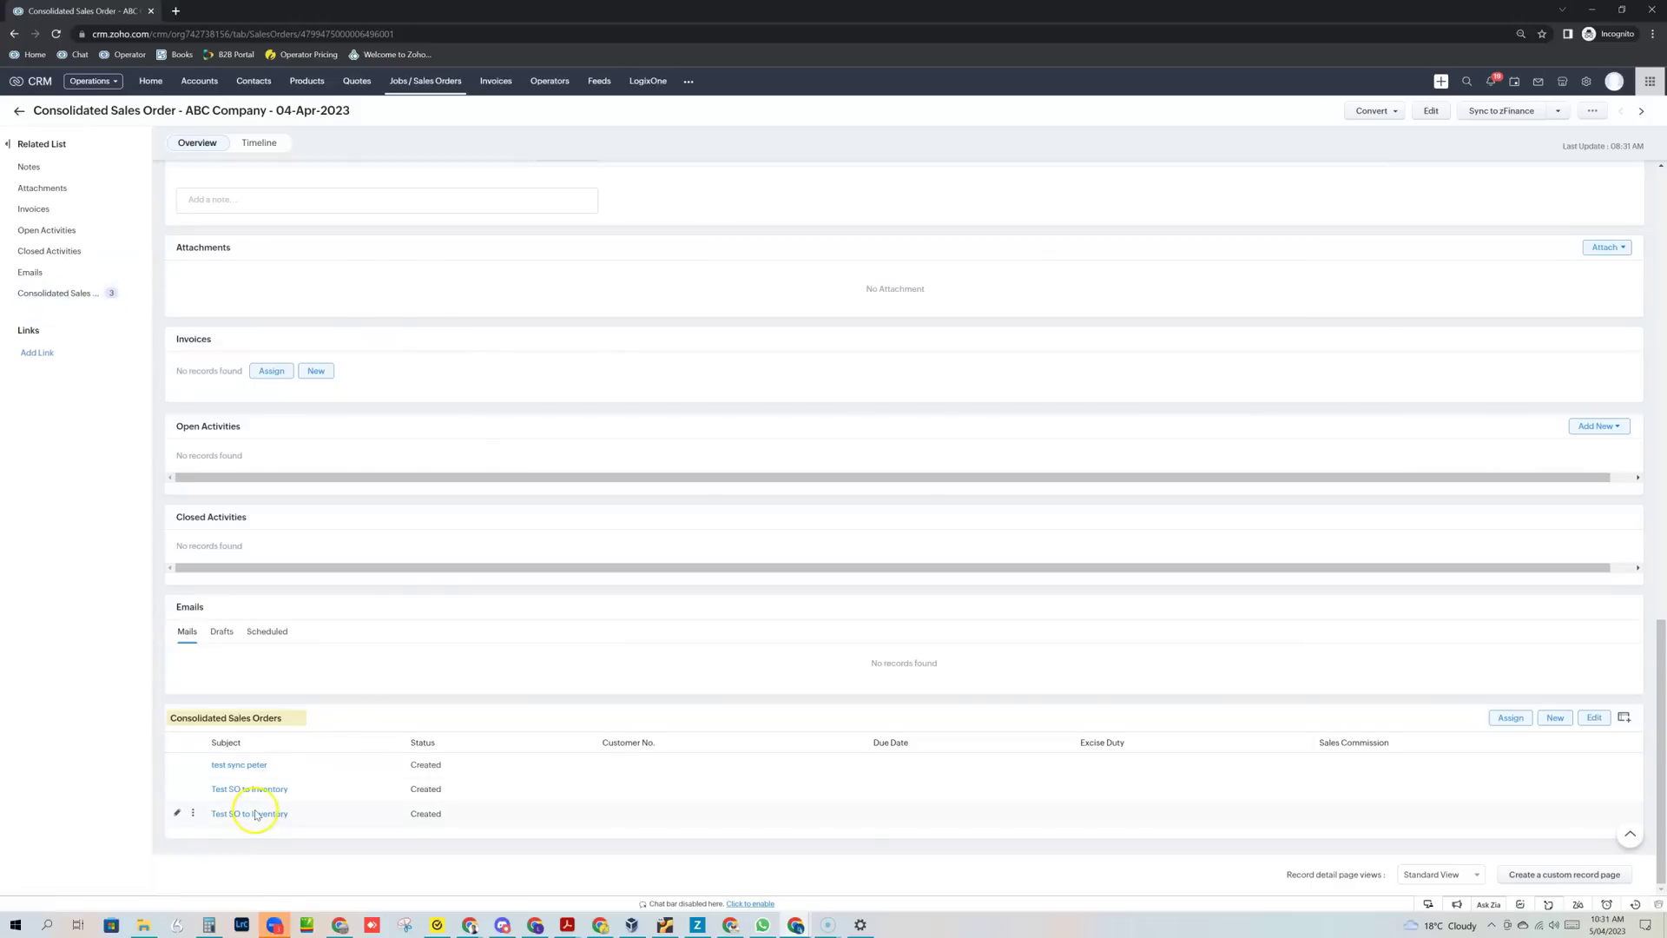
scroll(444, 484, up, 7)
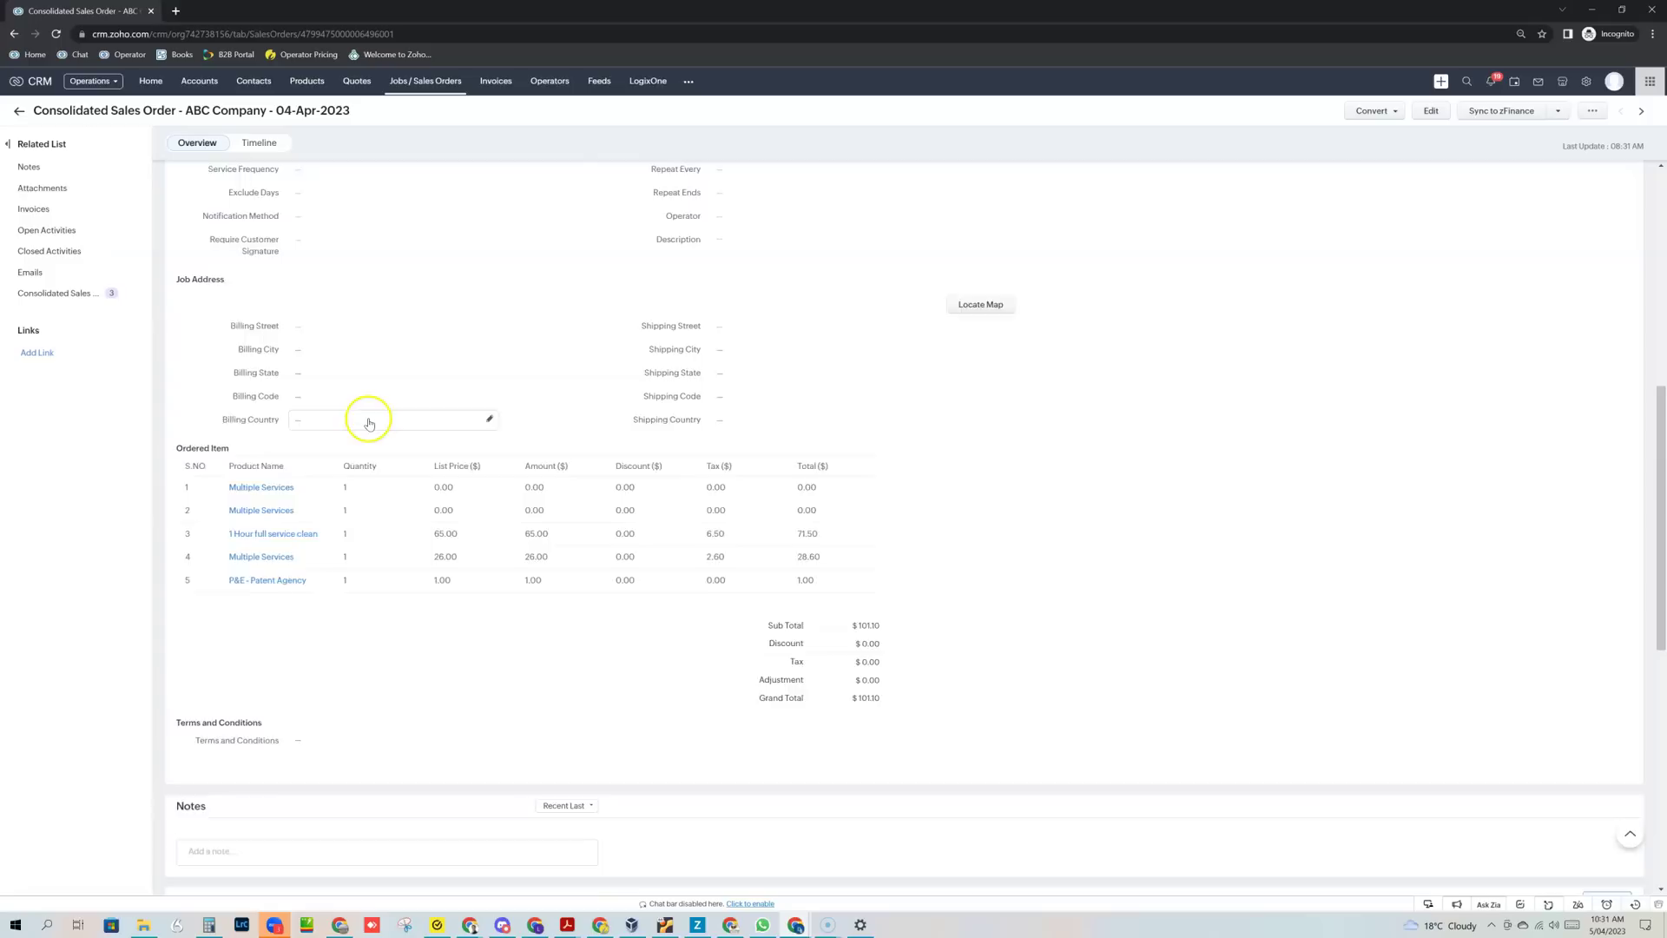
scroll(369, 419, up, 5)
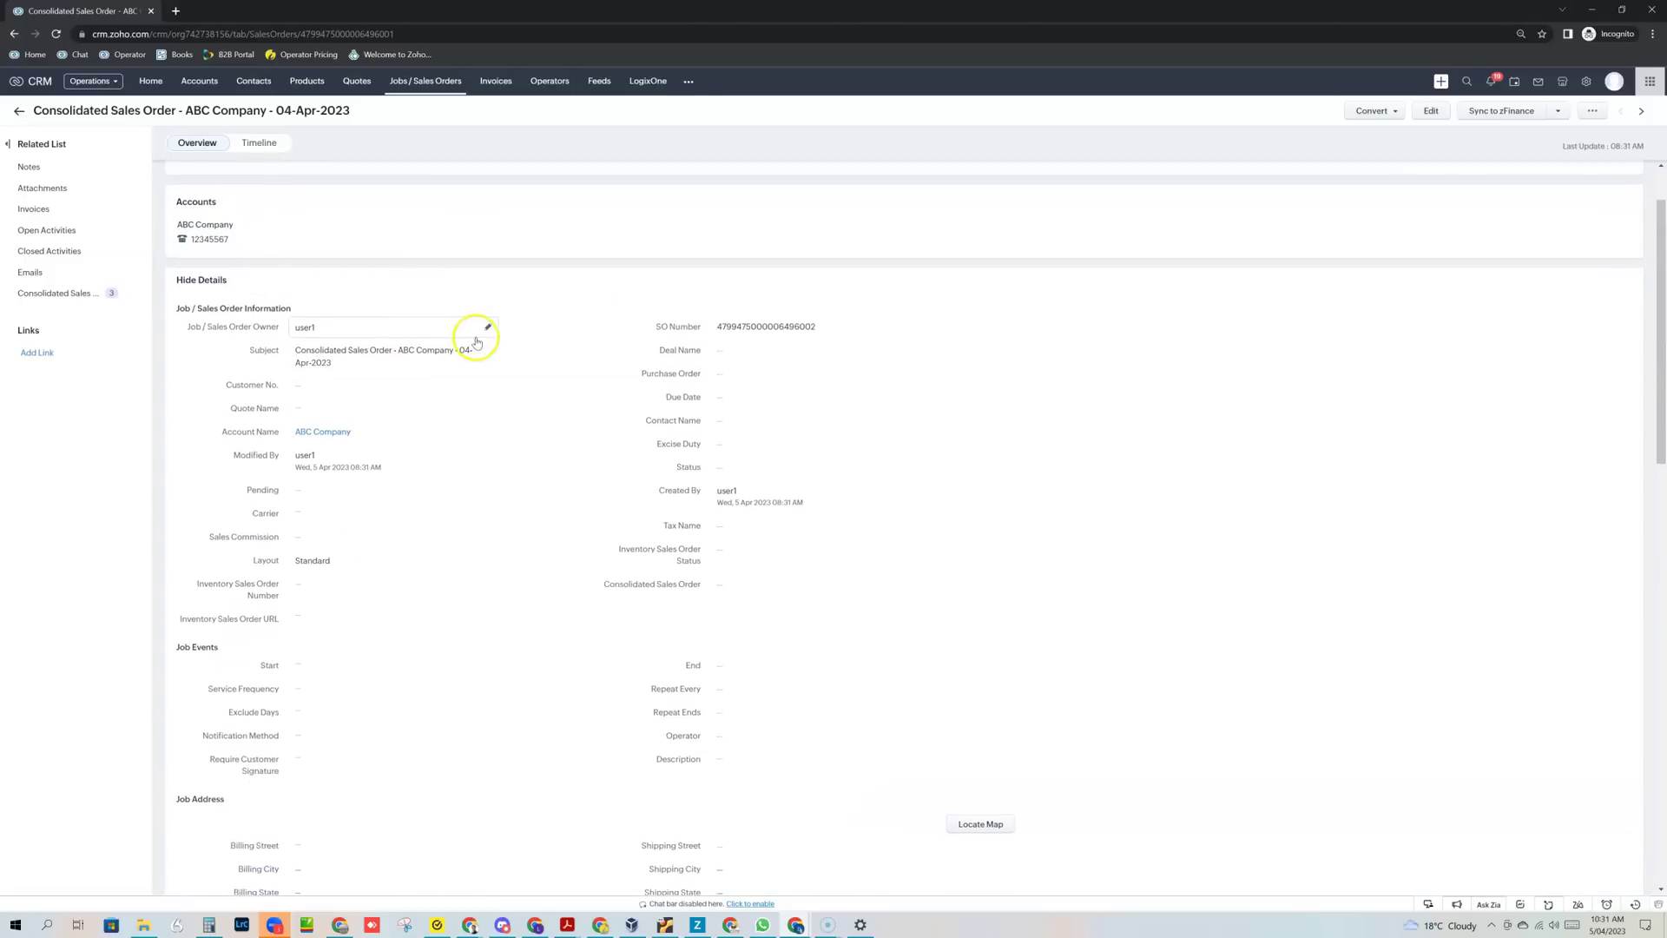
click(484, 353)
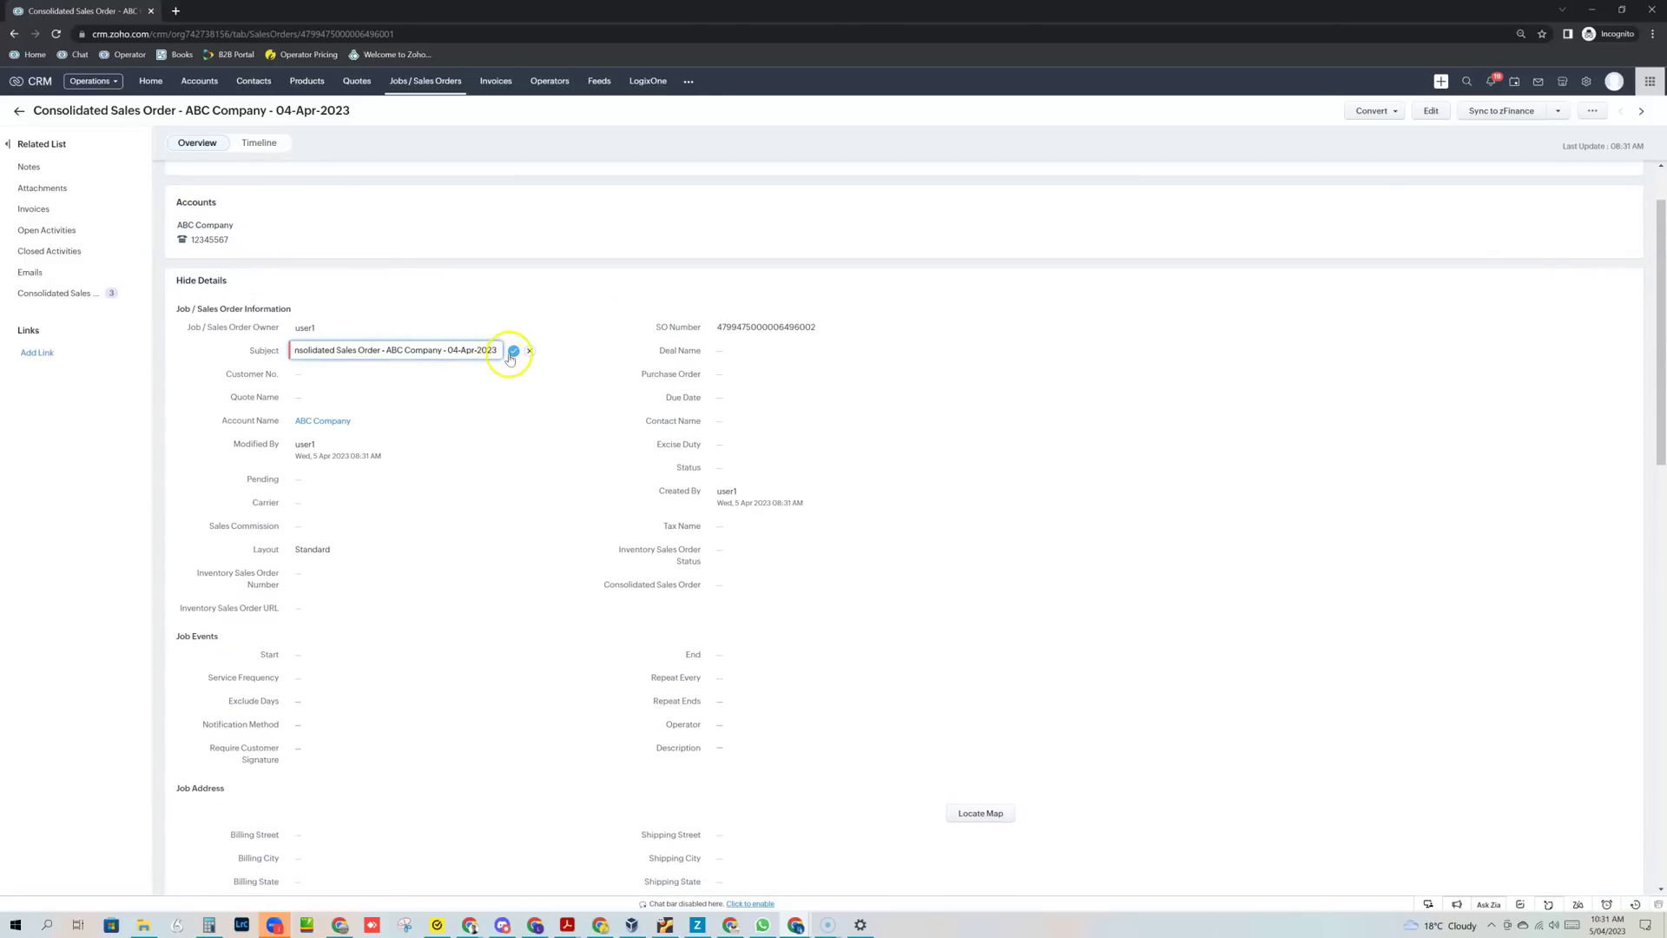
click(513, 352)
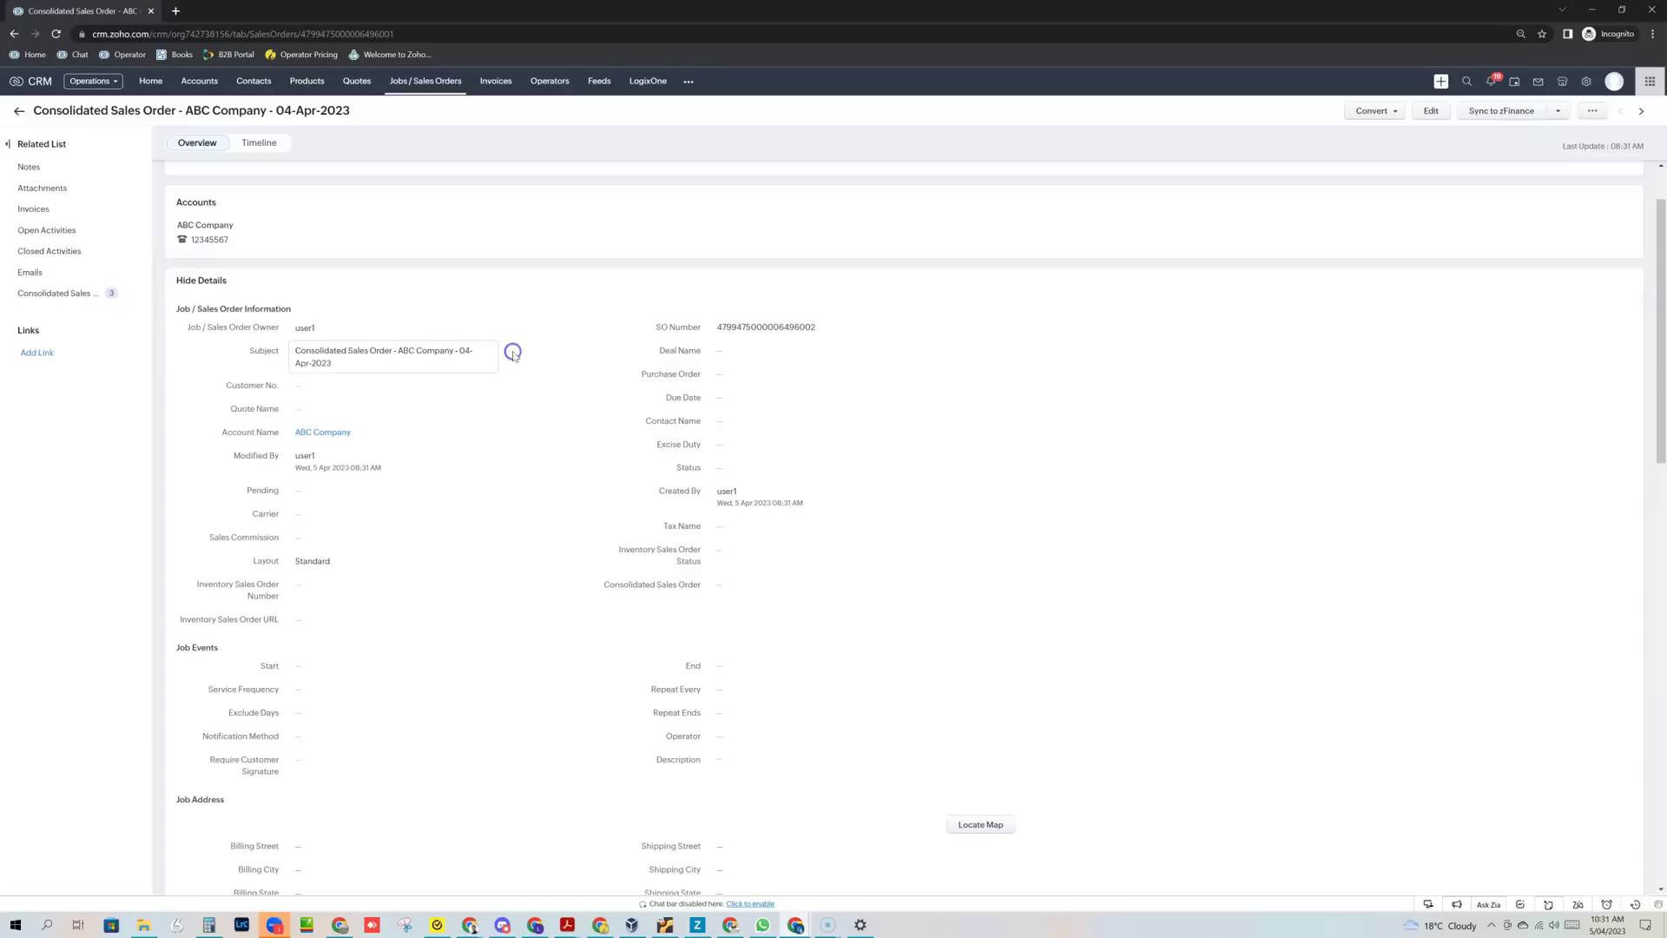
Sync the consolidated sales order to zFinance as SO-00028, then bring up the Invoices list.
click(1521, 117)
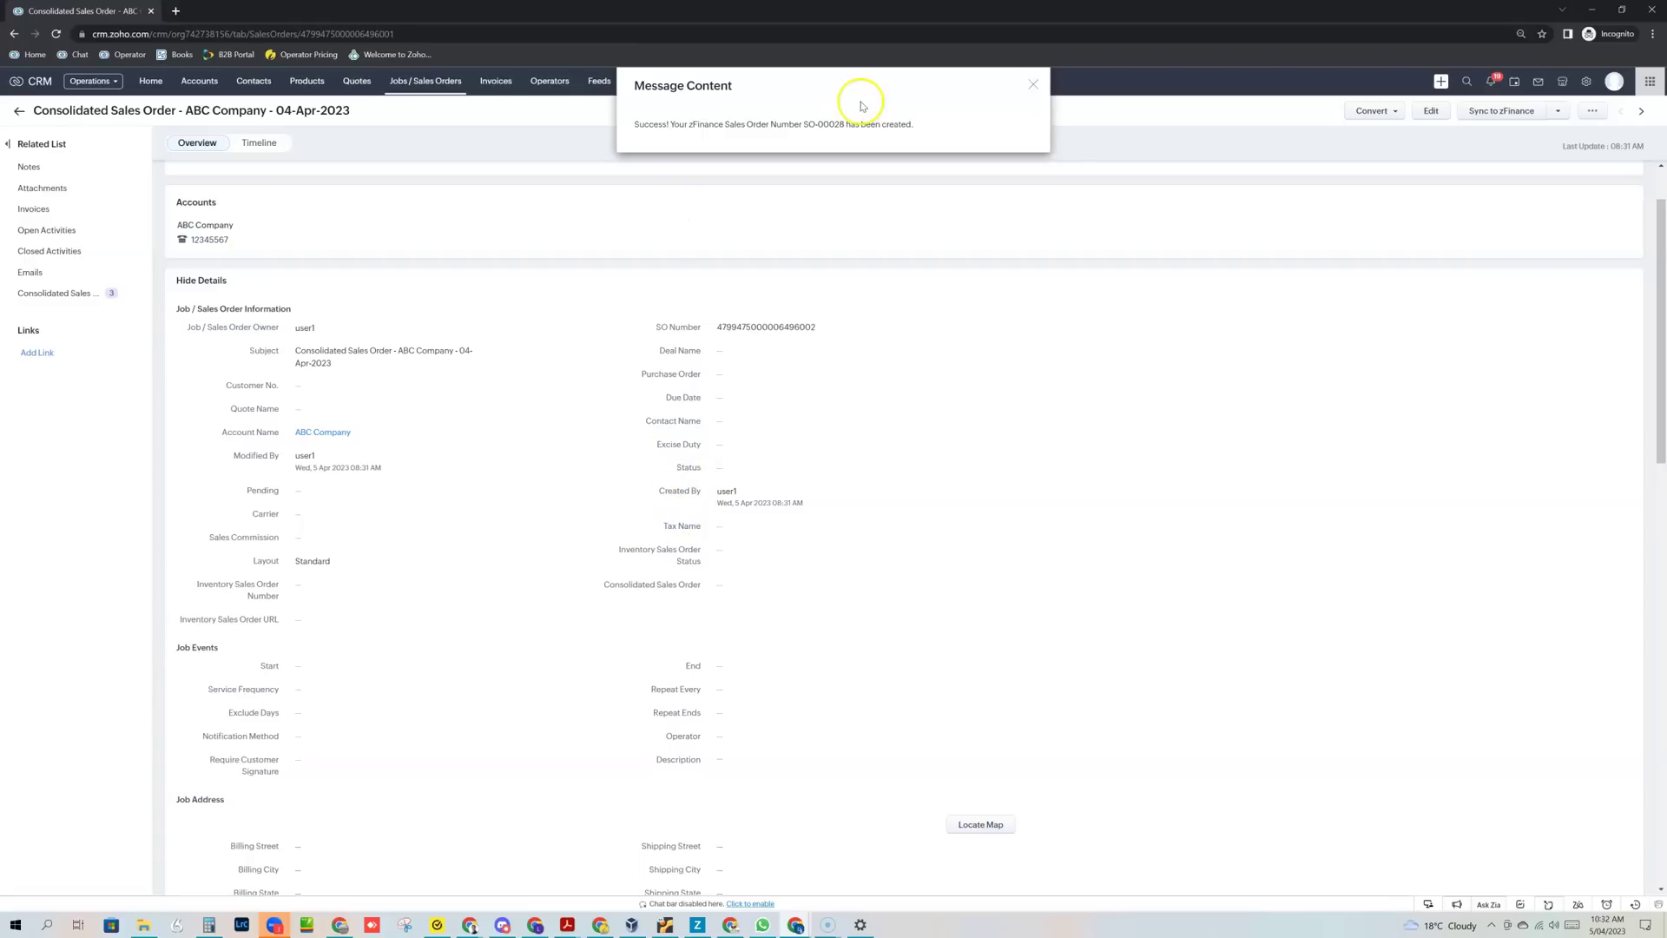
click(1032, 84)
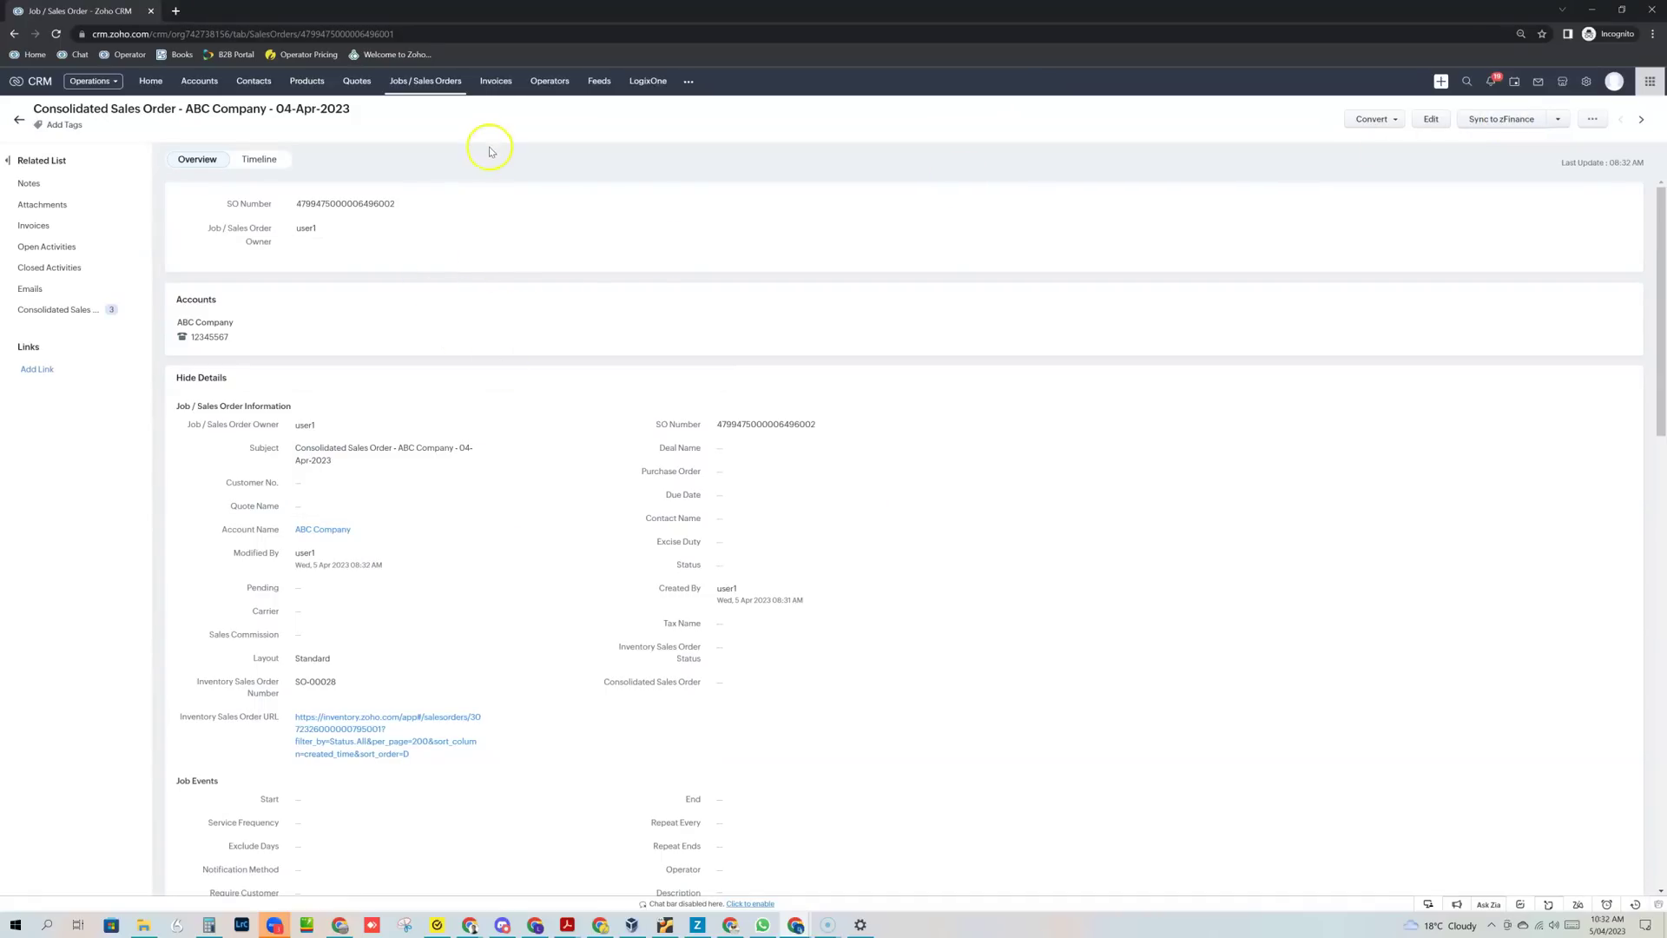
click(494, 87)
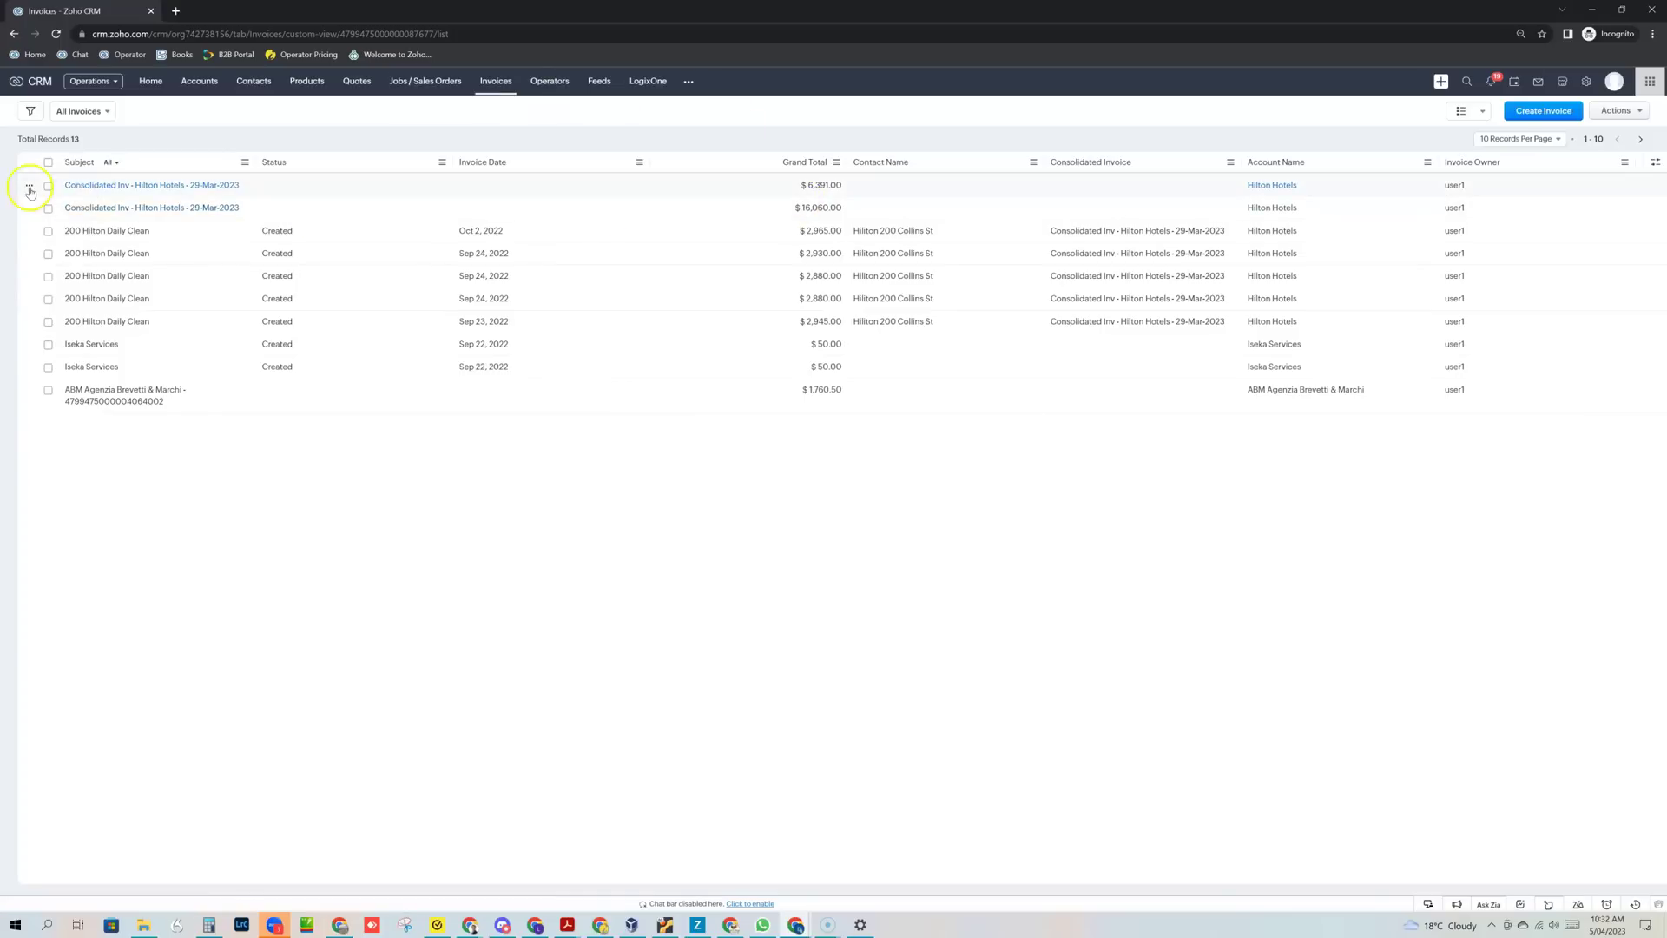
Merge the $2,930.00 and two $2,880.00 Hilton Daily Clean invoices into a $9,559.00 consolidated invoice.
click(48, 255)
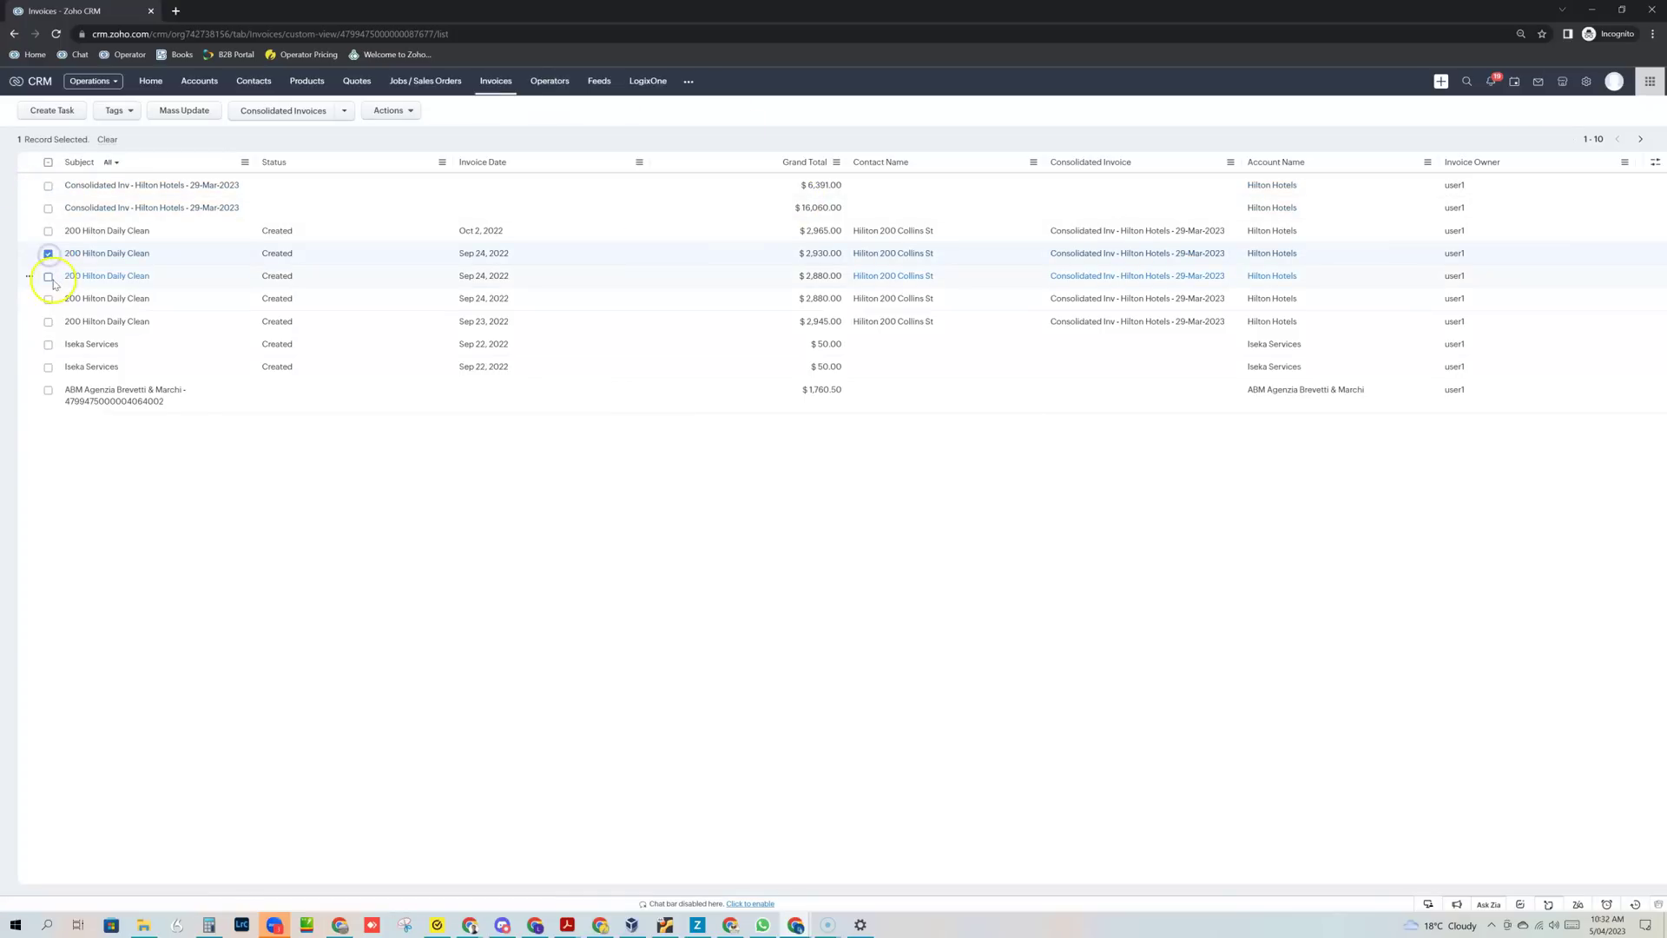
click(47, 276)
click(48, 299)
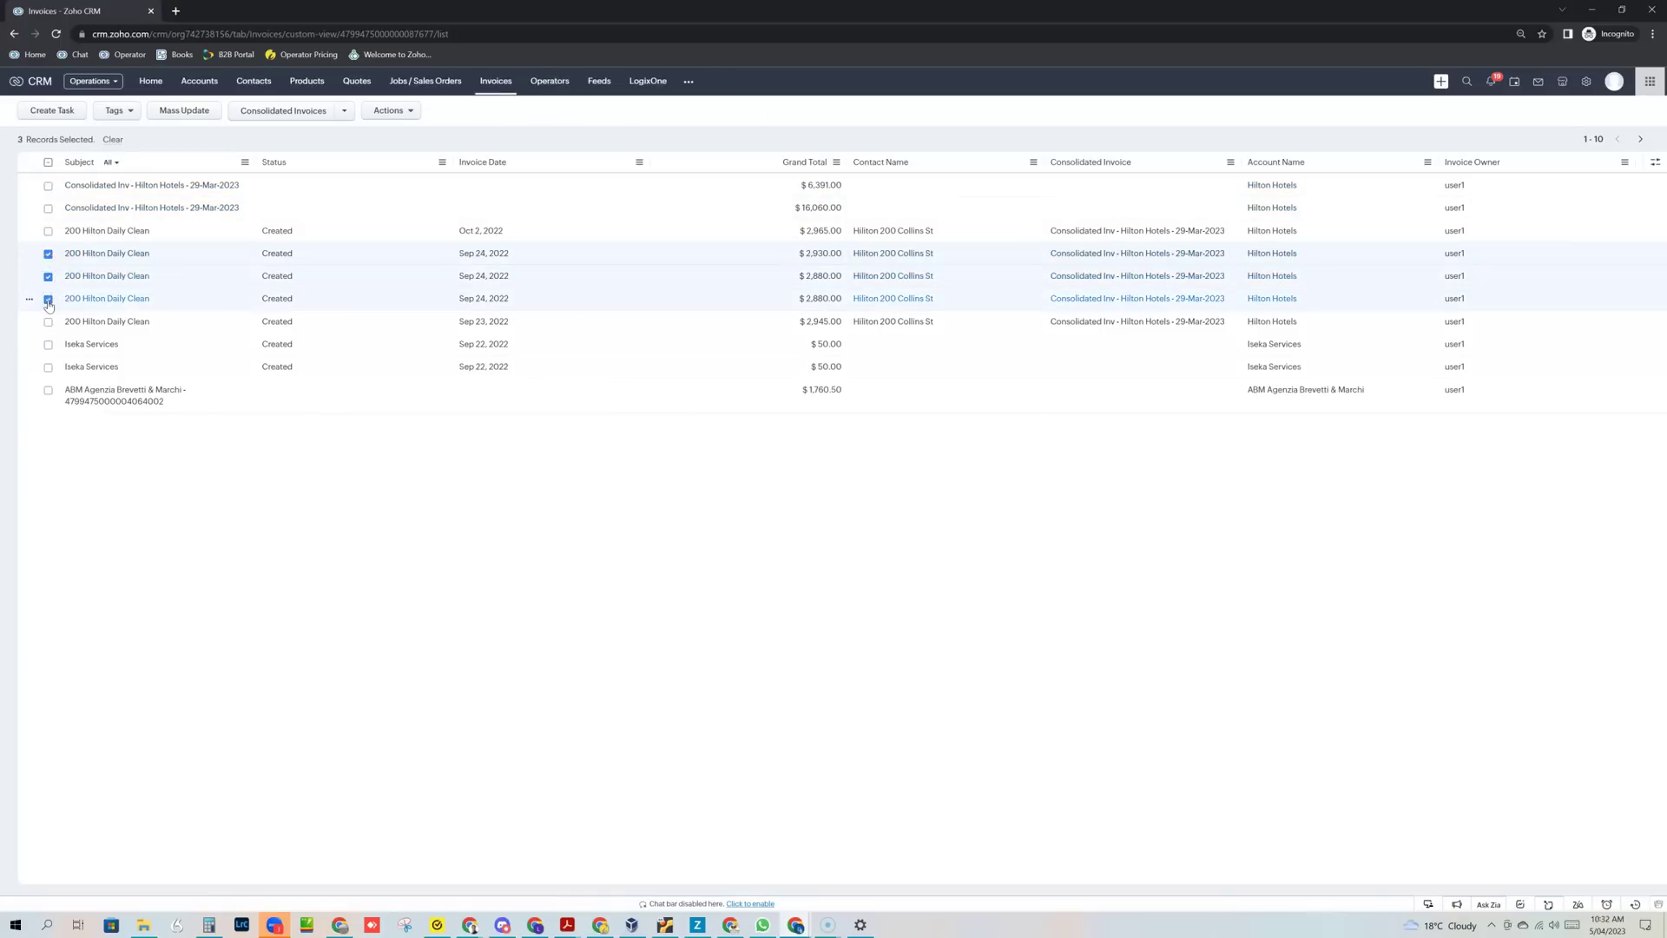
click(285, 113)
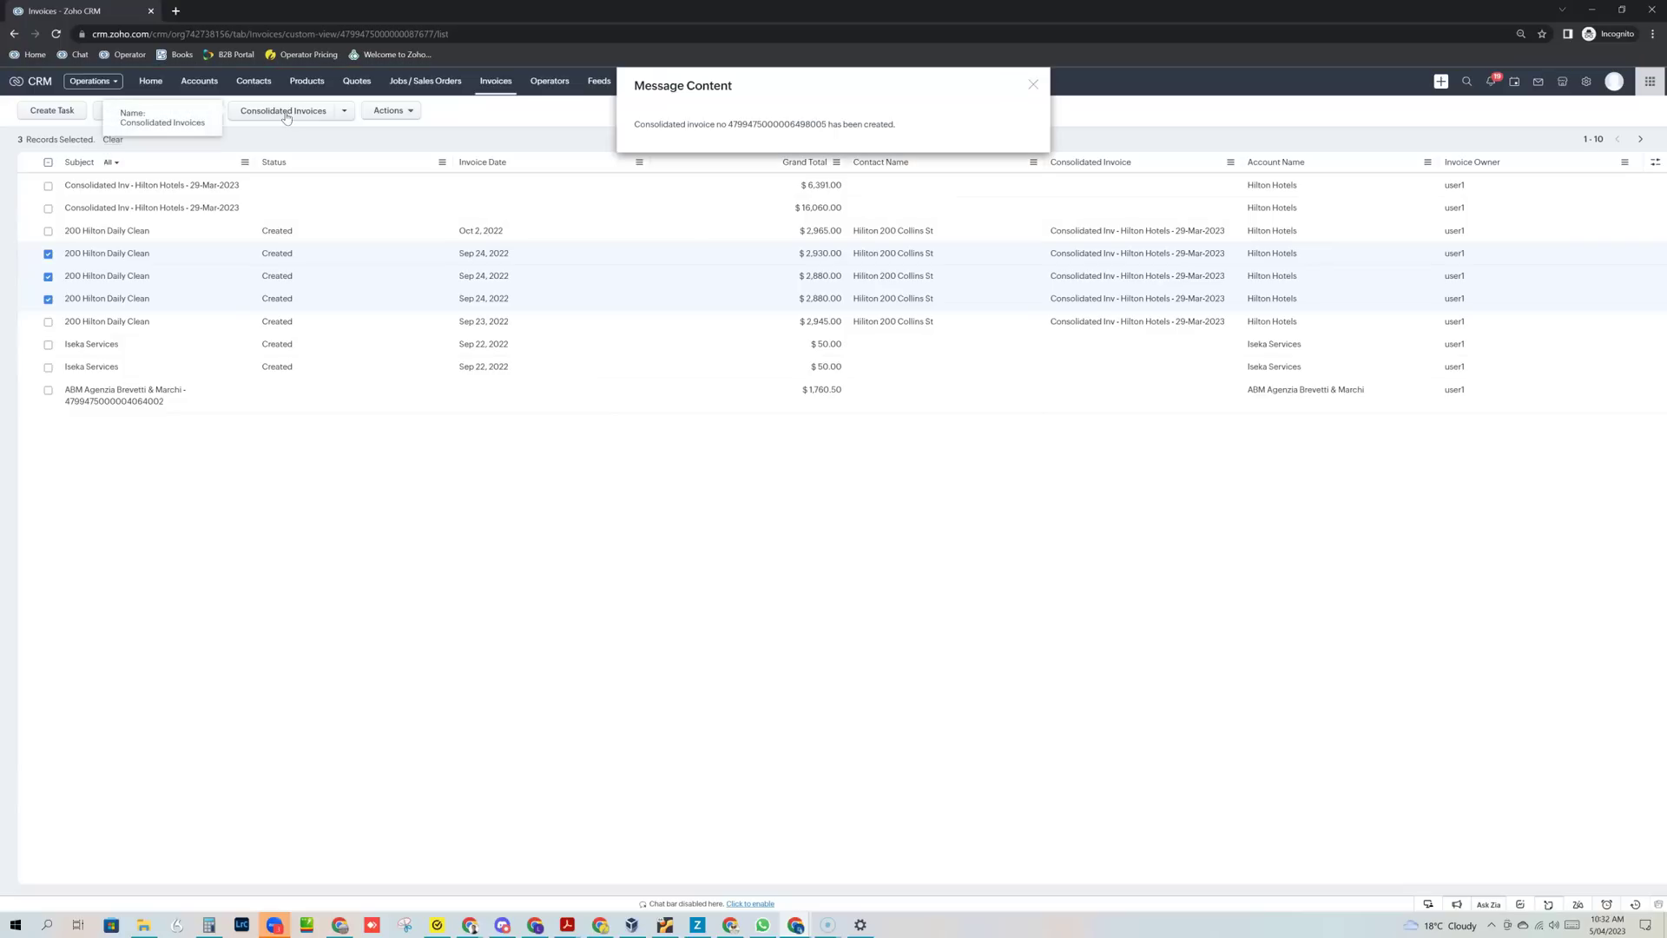
click(1035, 85)
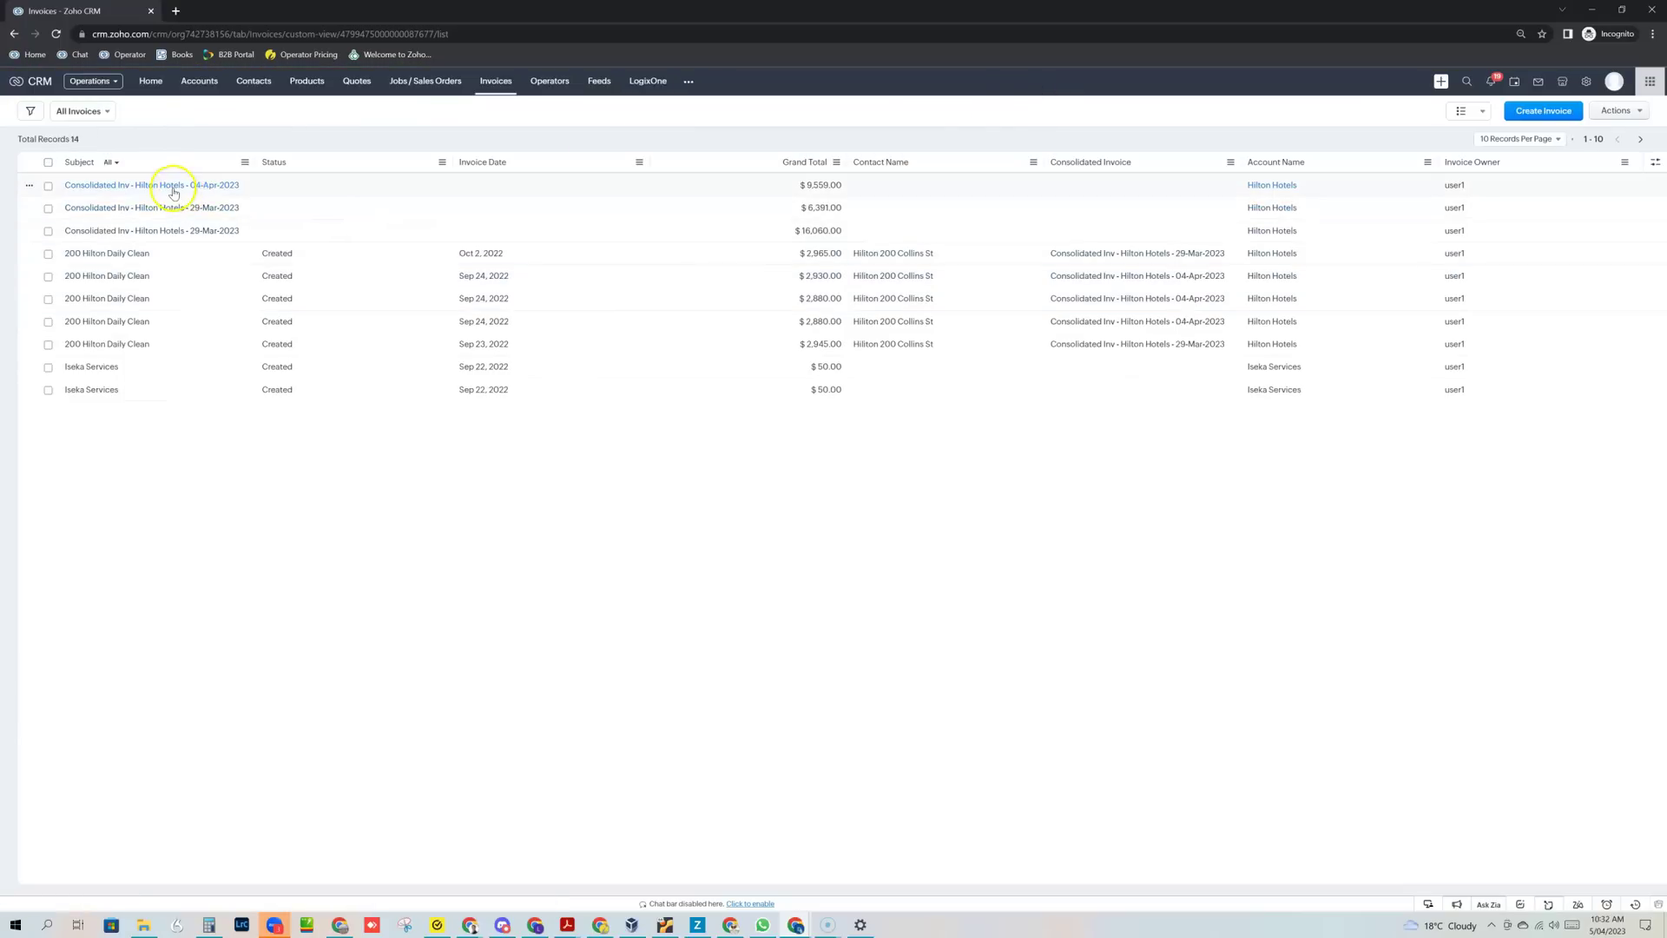
click(173, 186)
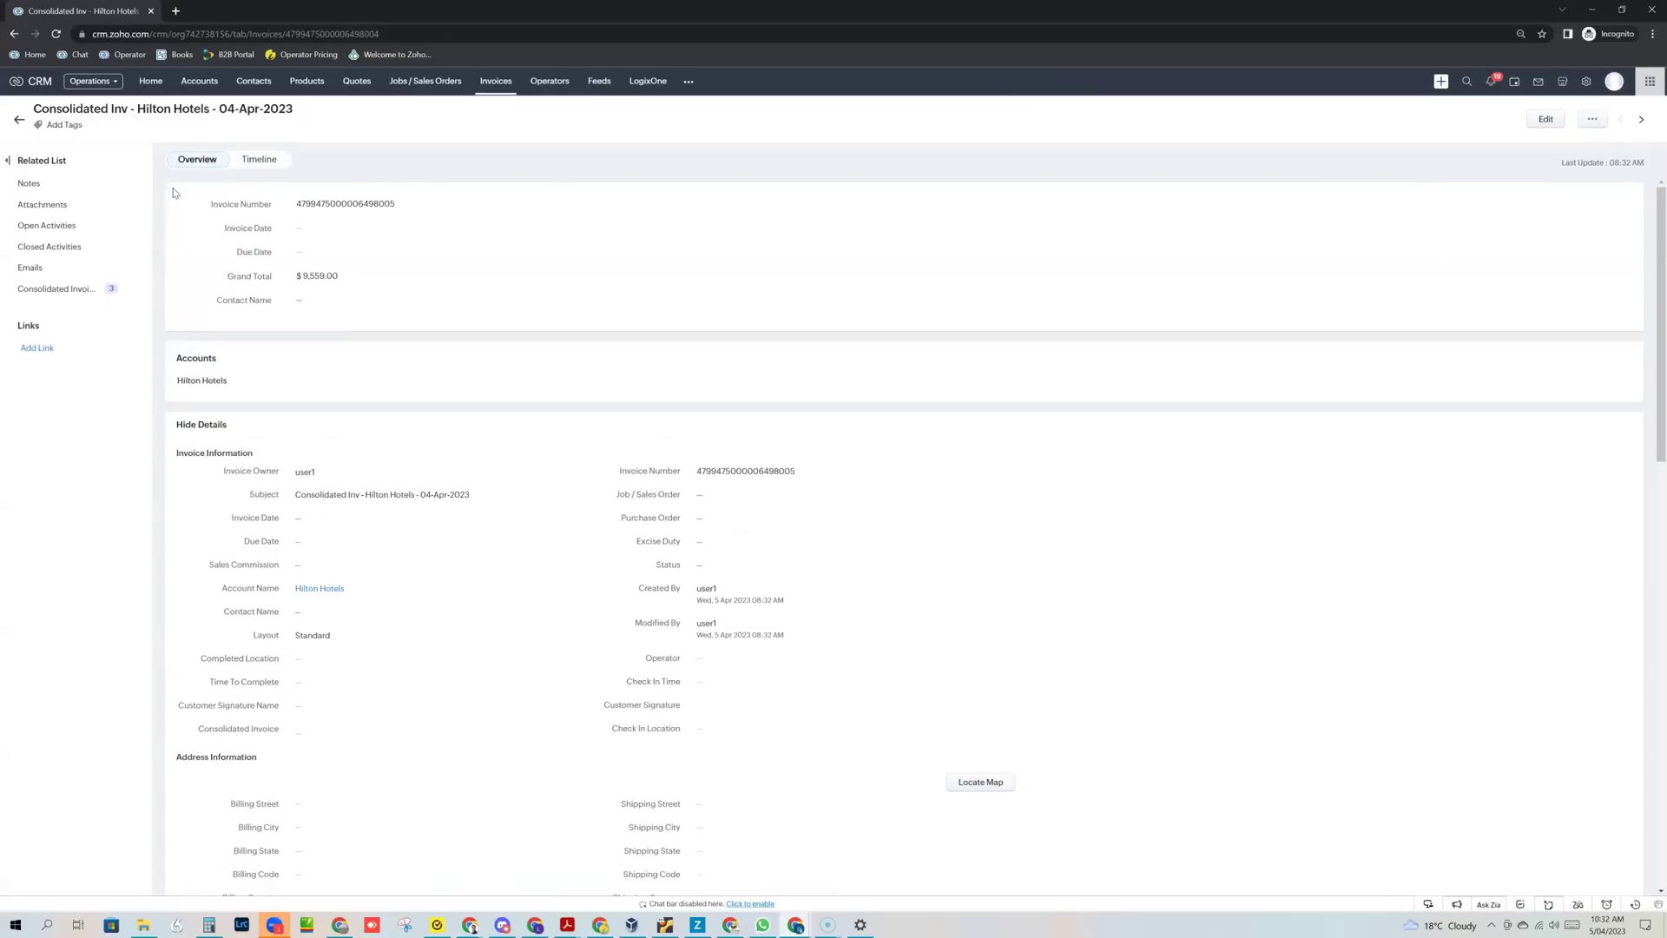
scroll(608, 566, down, 5)
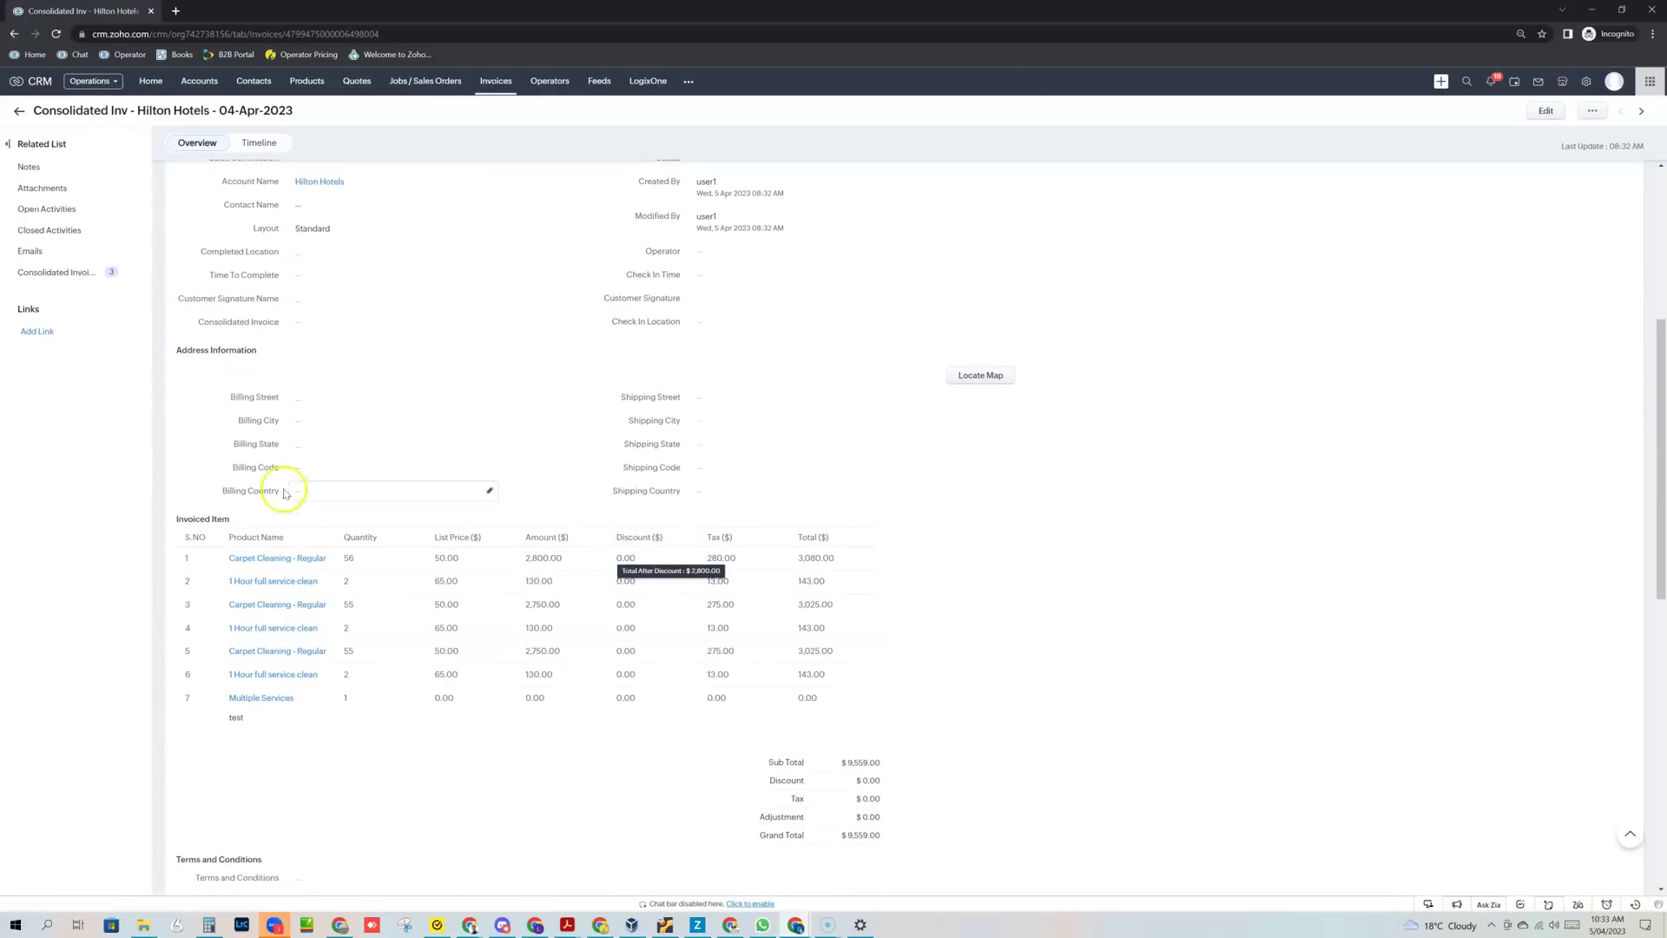
click(61, 272)
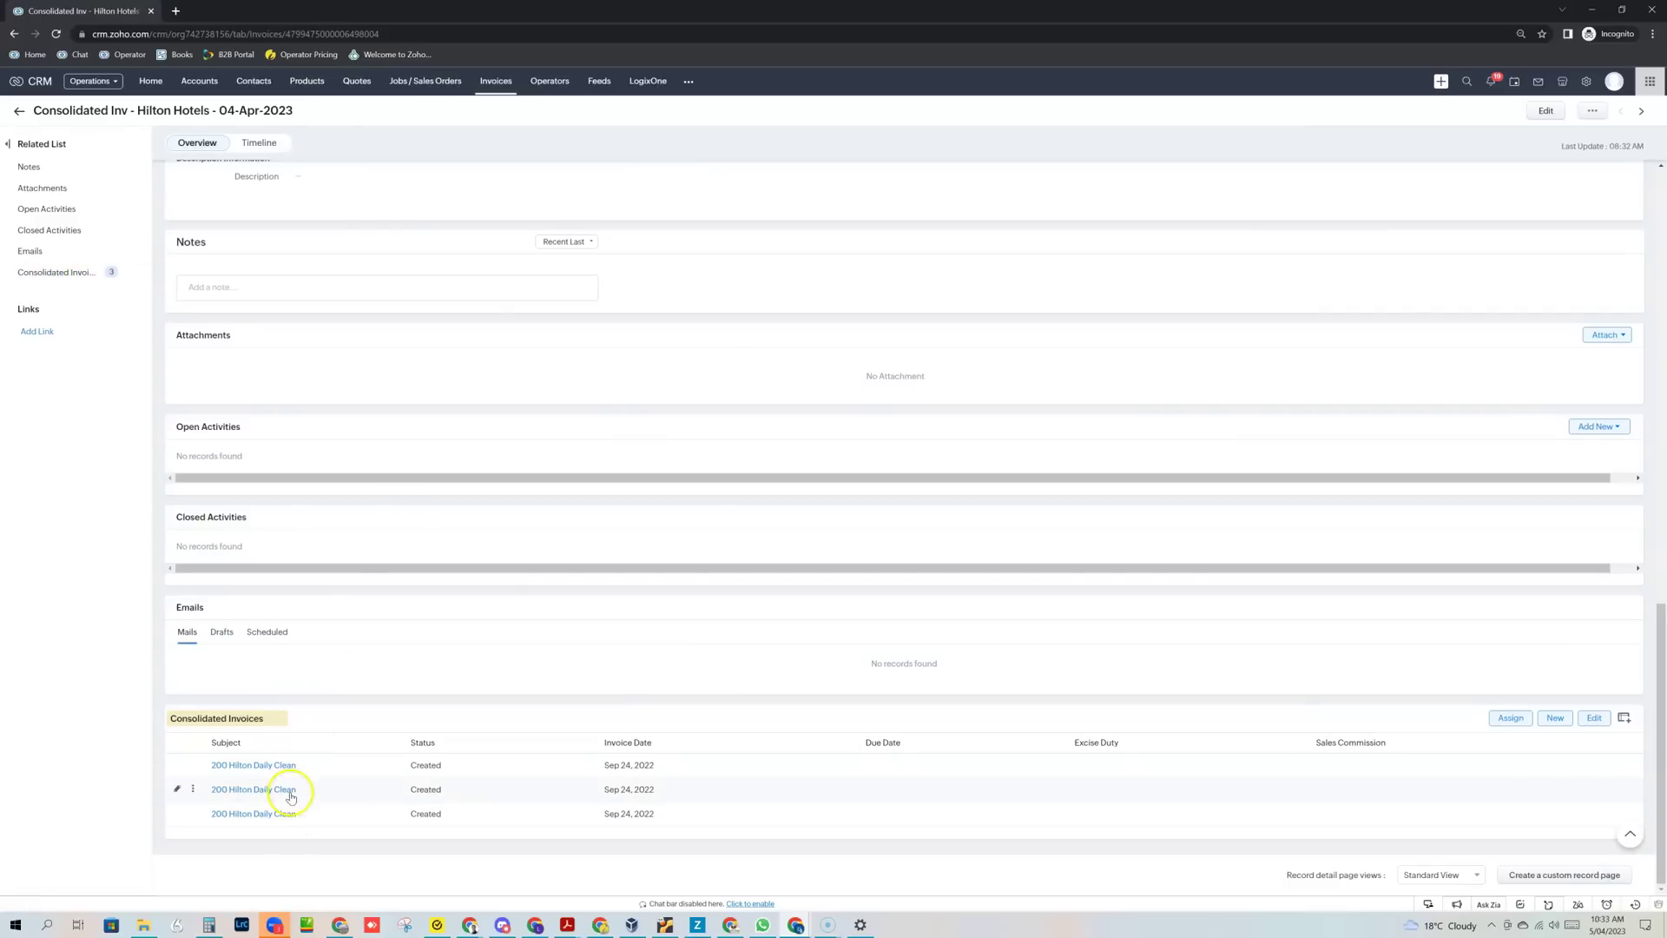
scroll(483, 488, up, 8)
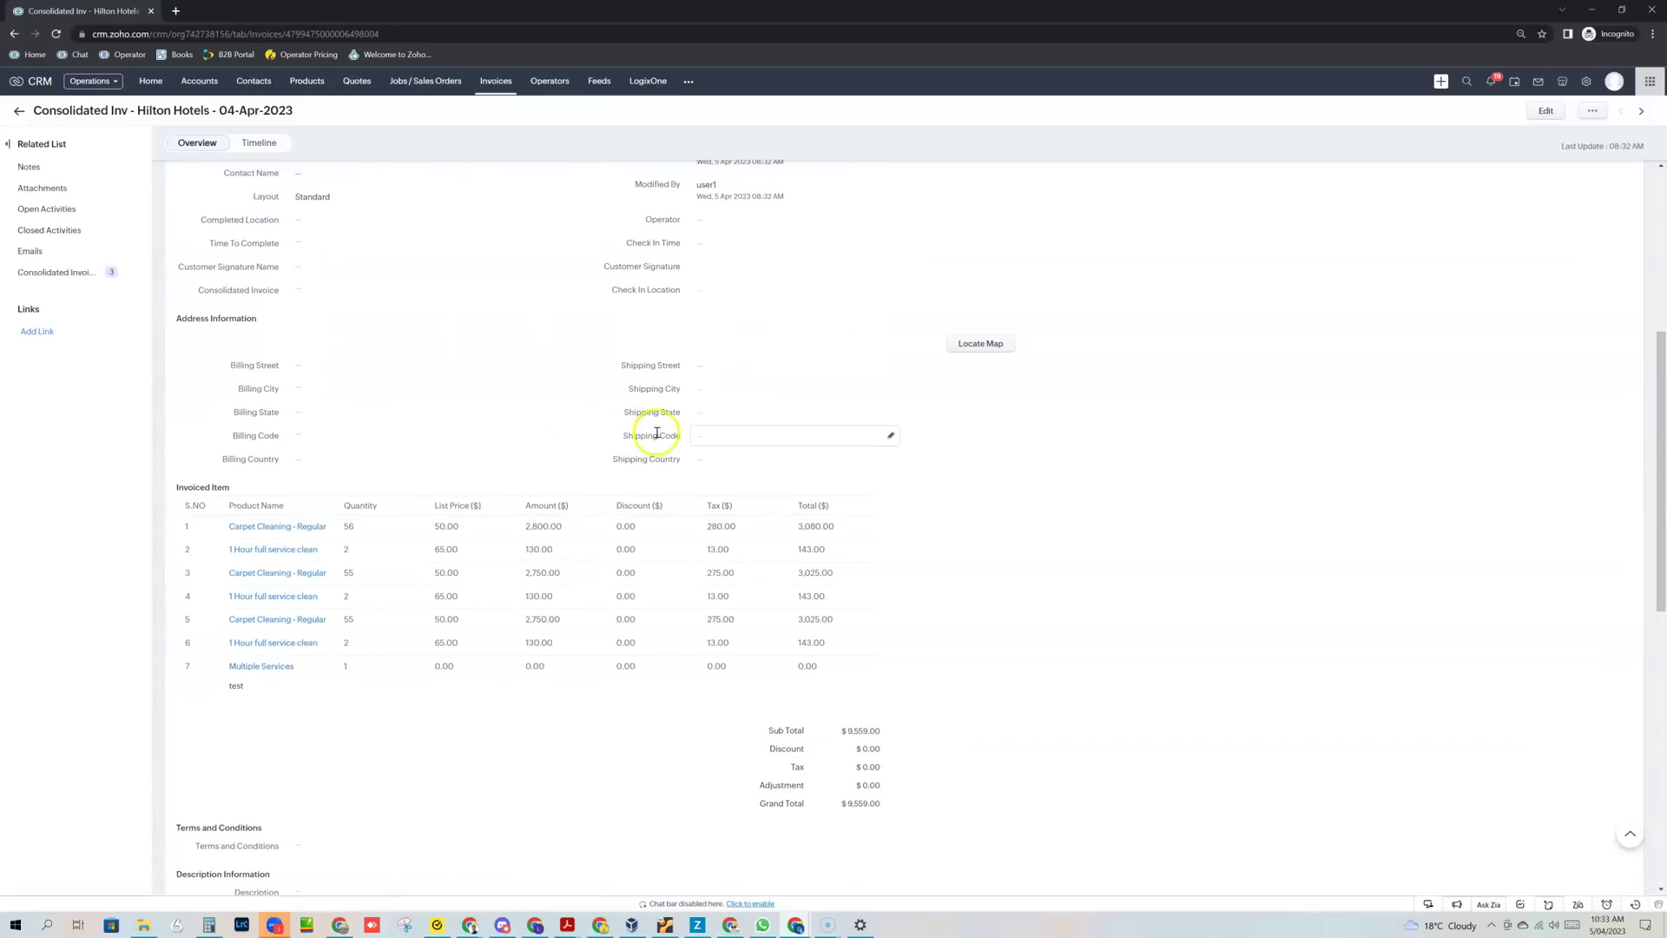
scroll(1016, 483, up, 2)
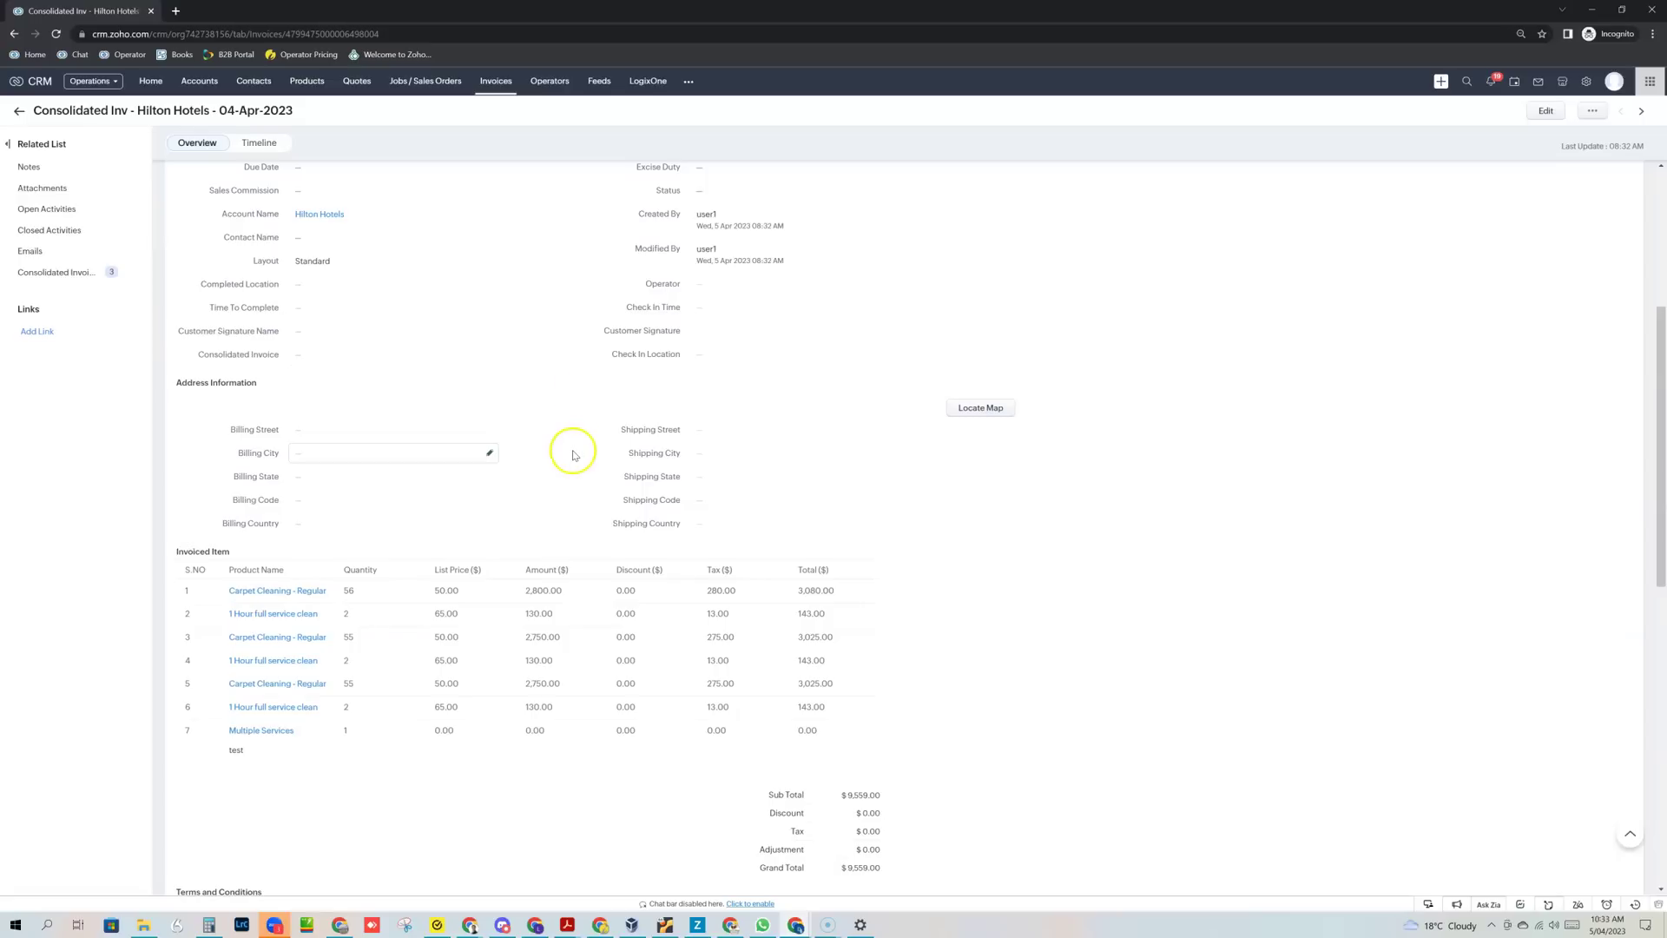
click(494, 82)
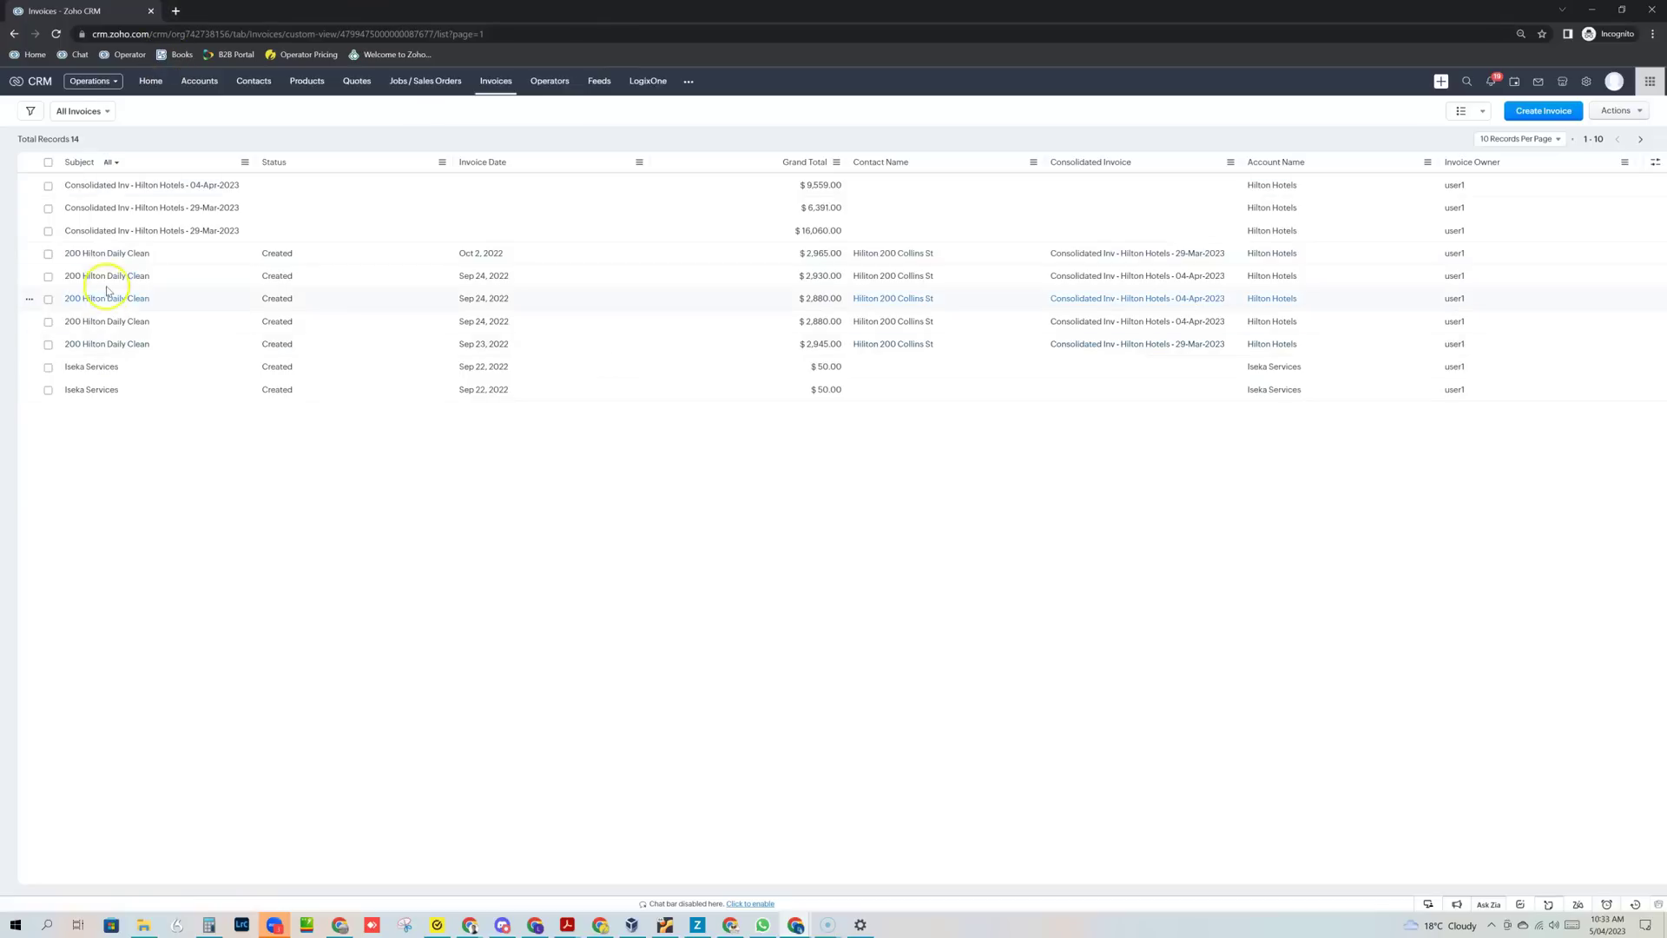
Merge two $2,880.00 invoices and the Sep 23 $2,845.00 invoice into a $9,575.50 consolidated invoice.
click(48, 300)
click(49, 322)
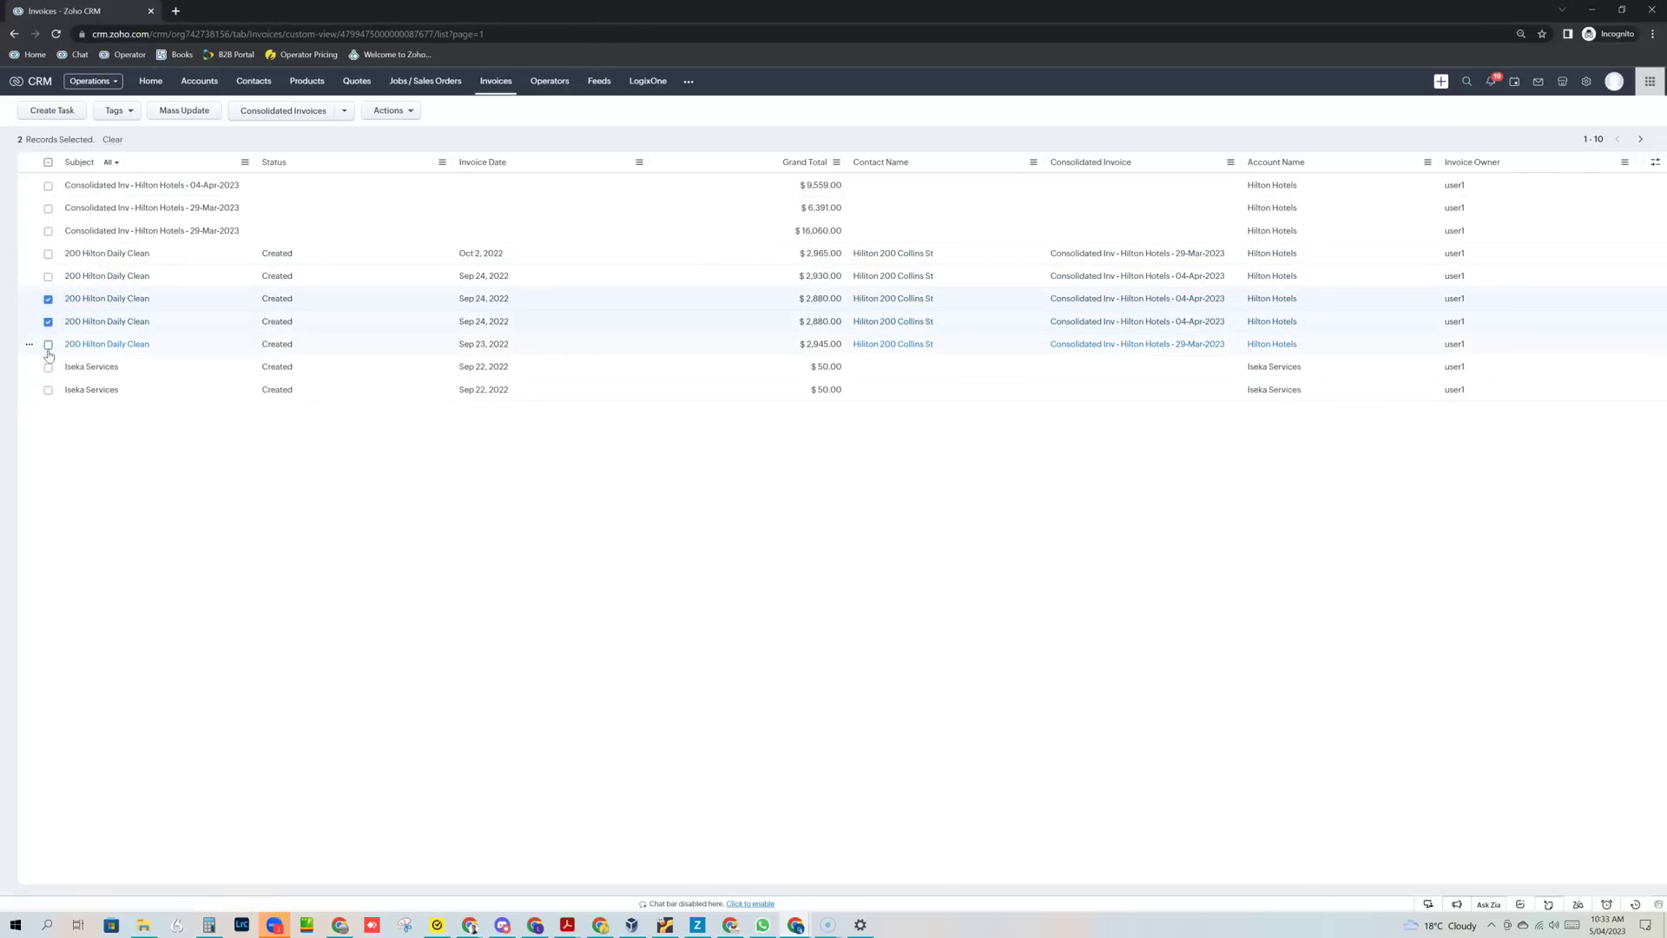
click(49, 347)
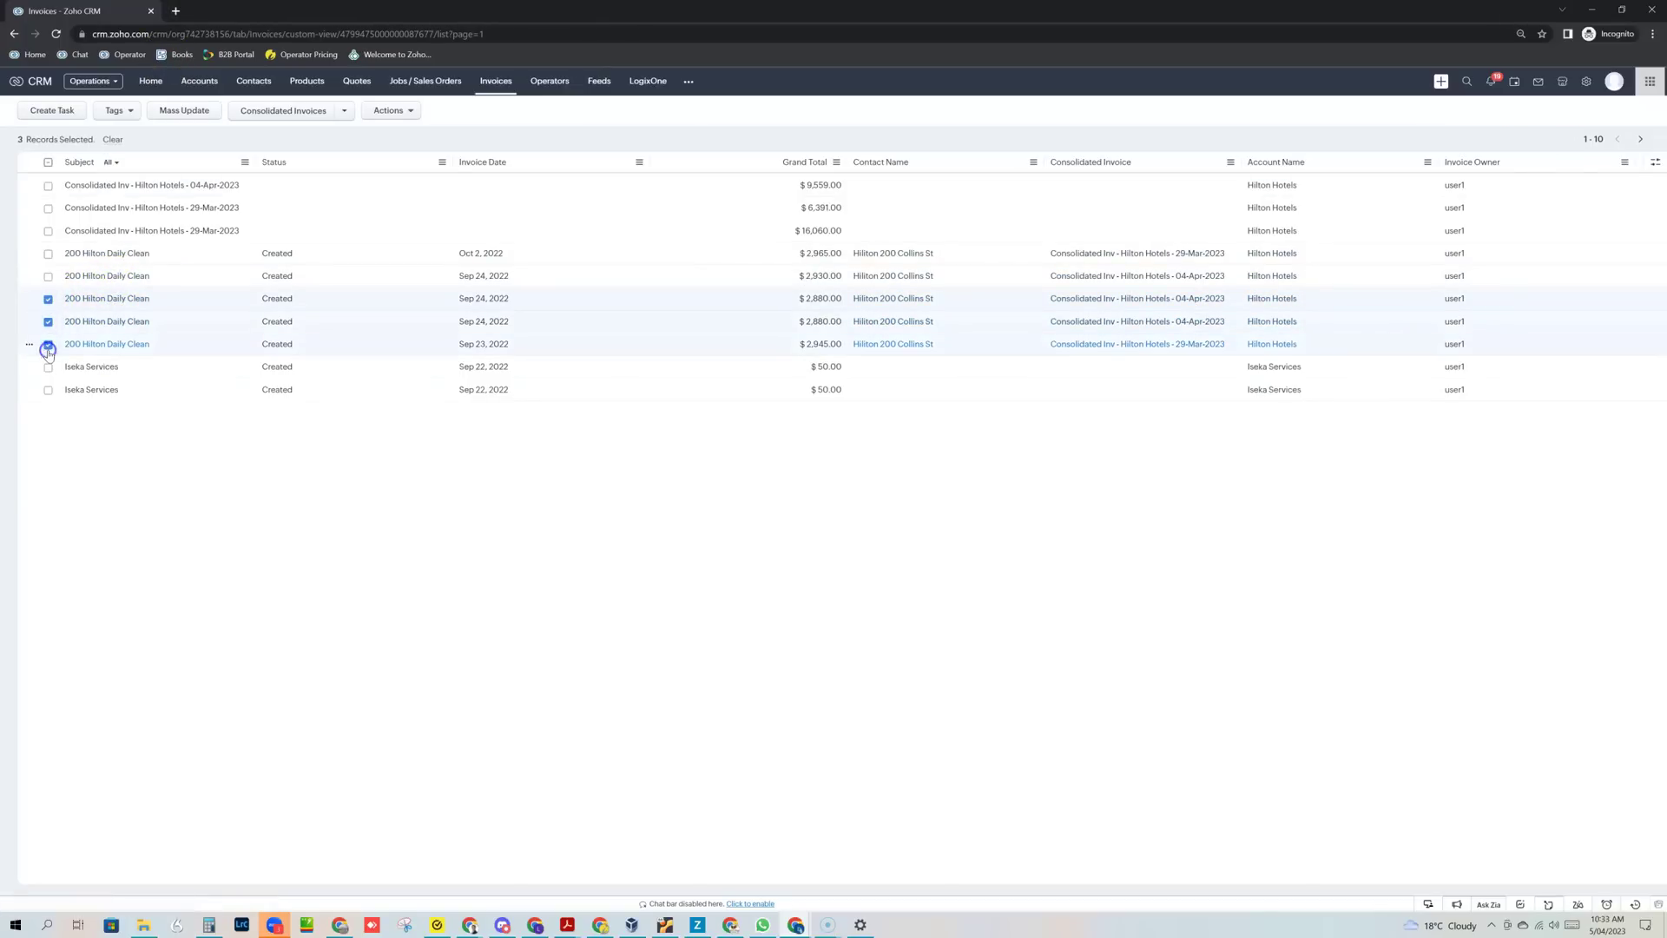
click(281, 115)
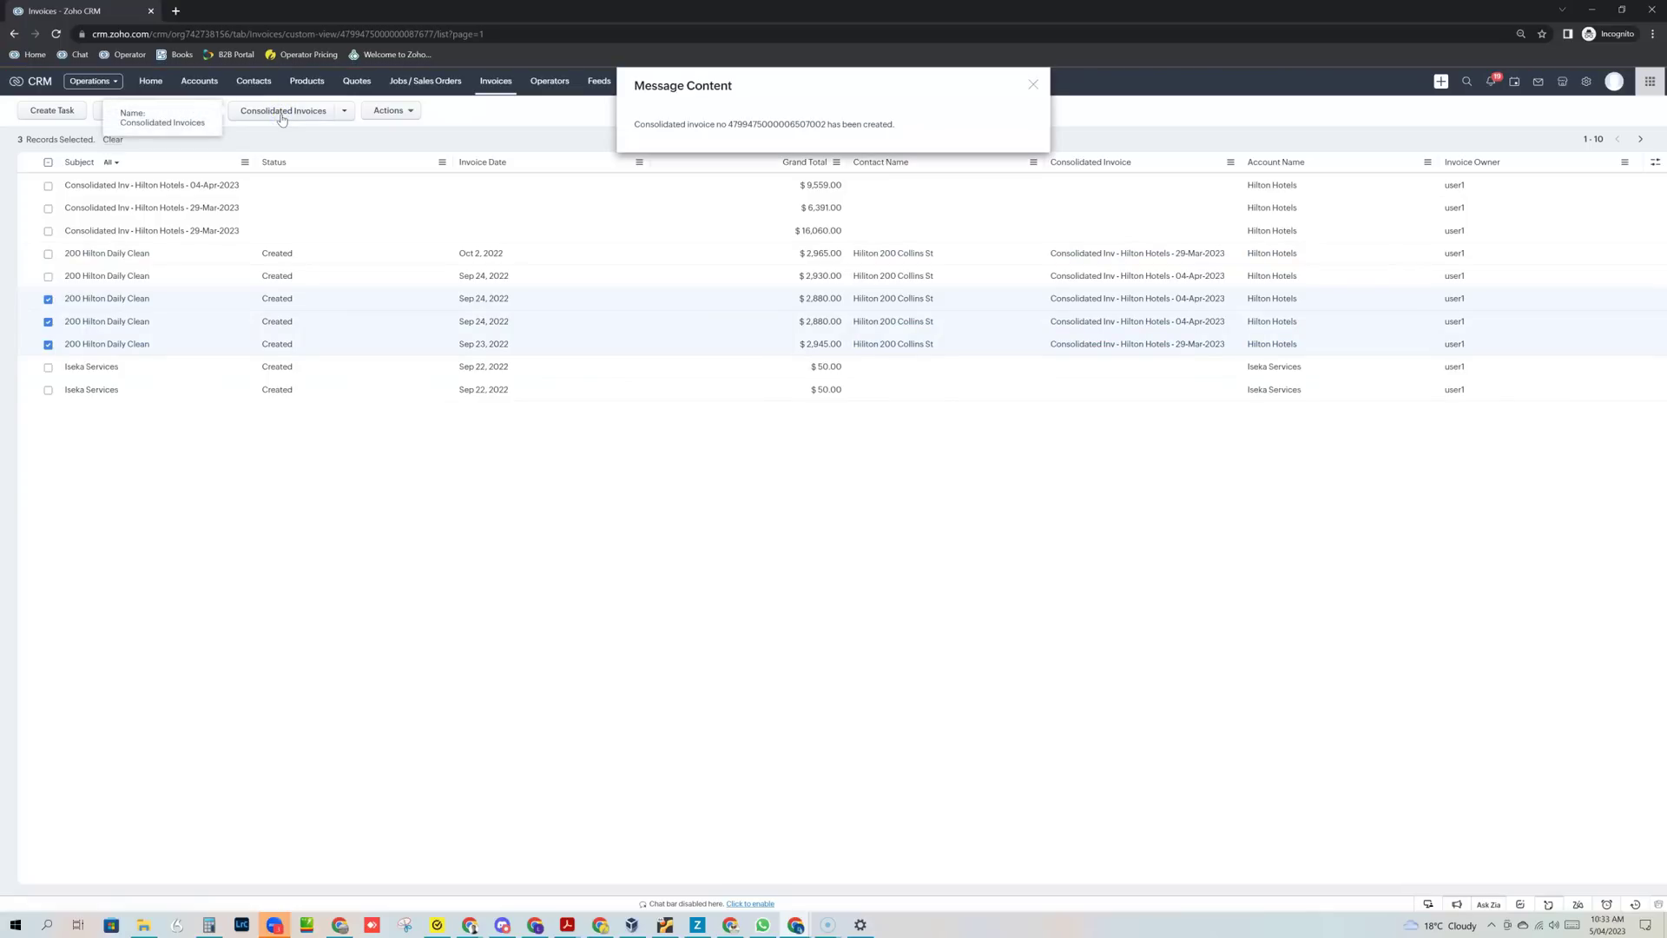
click(1032, 85)
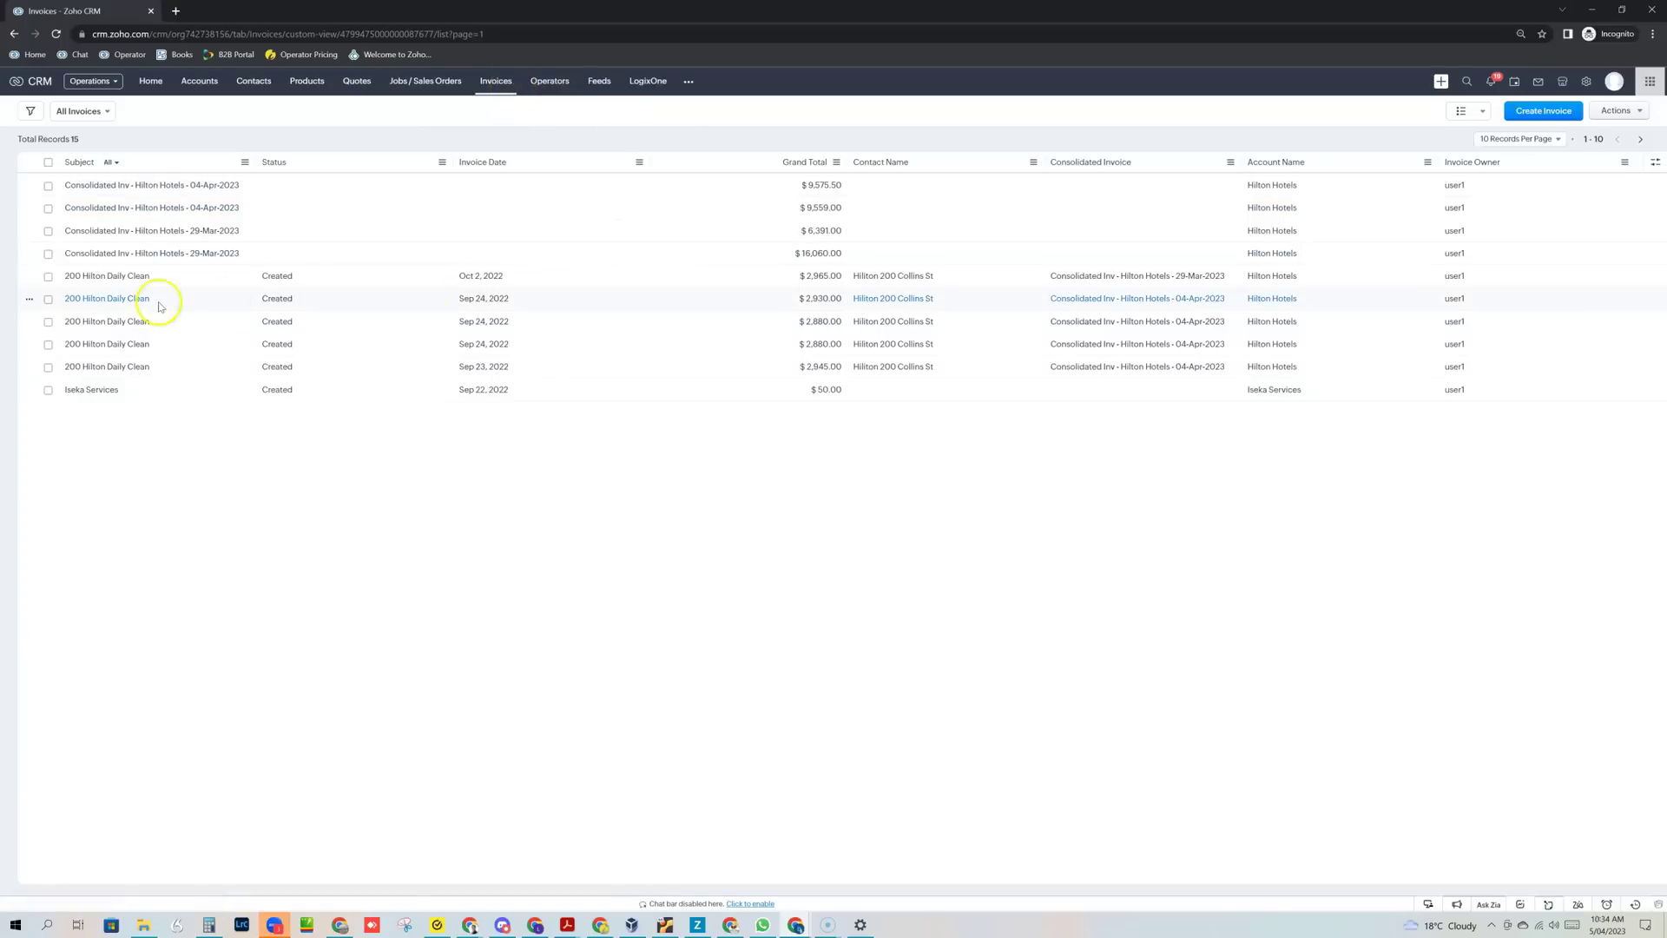
Open the Oct 2, 2022 200 Hilton Daily Clean invoice record.
click(101, 282)
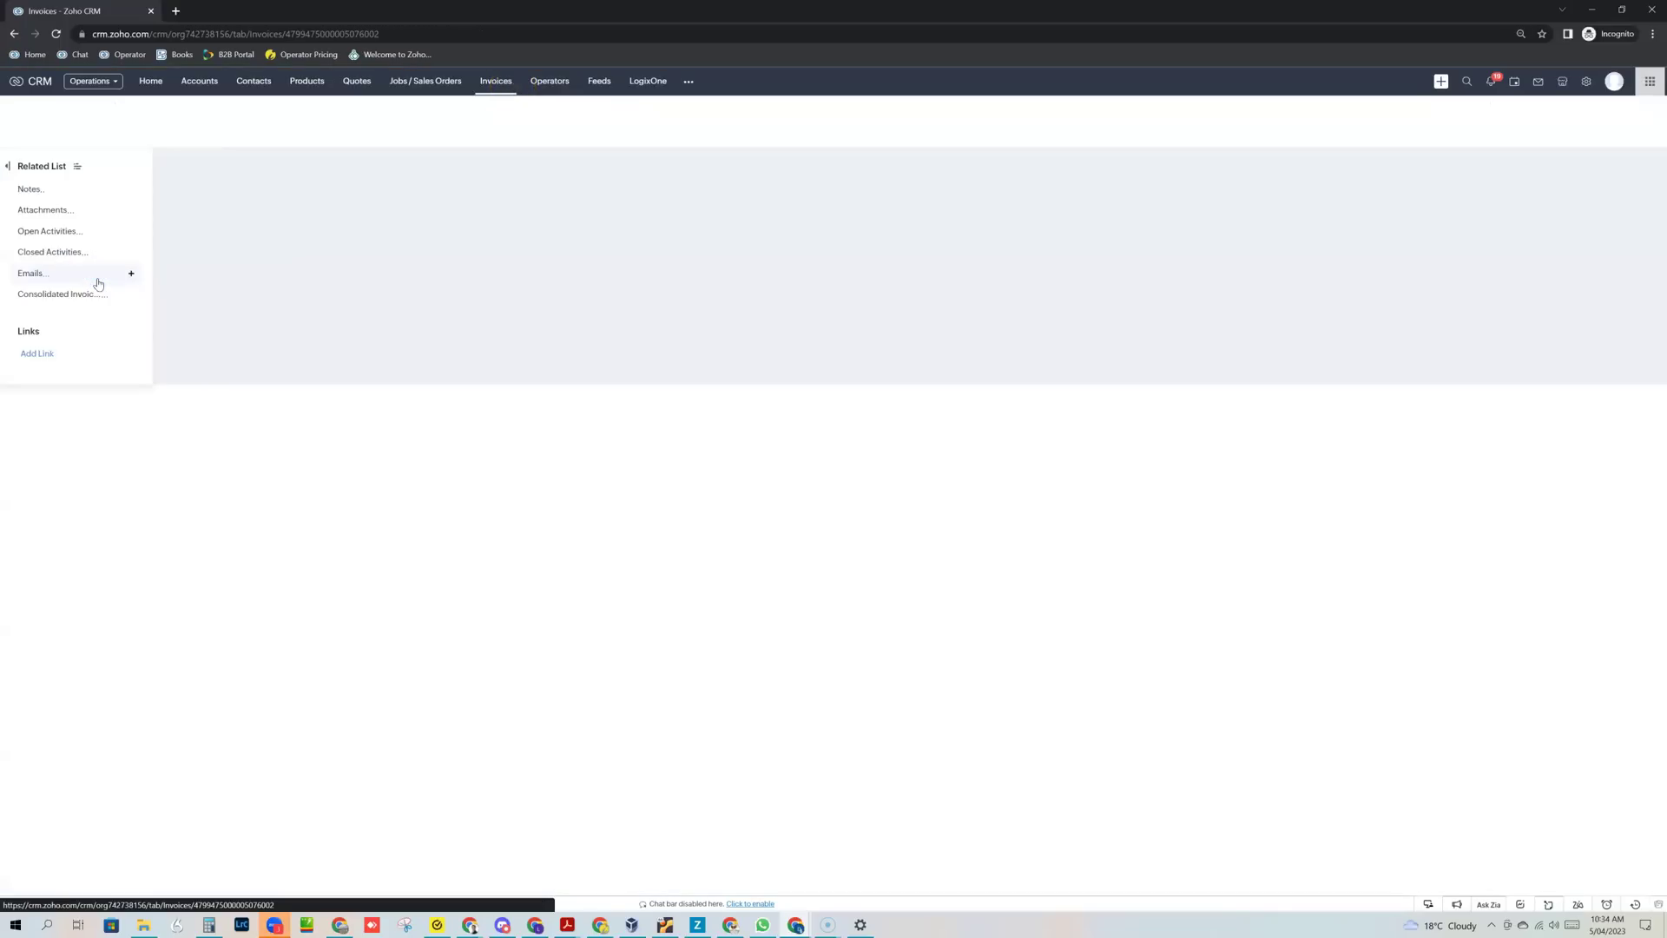